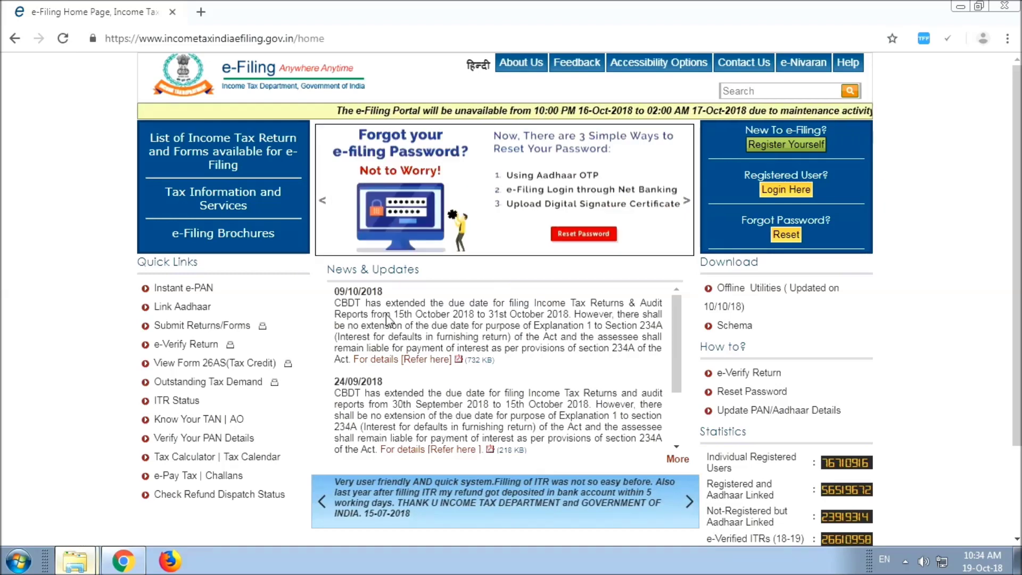
Step: Compress 24QRQ2.fvu into a zip archive named 24QRQ2 in the ICDP ETDS Q2 folder
click(75, 560)
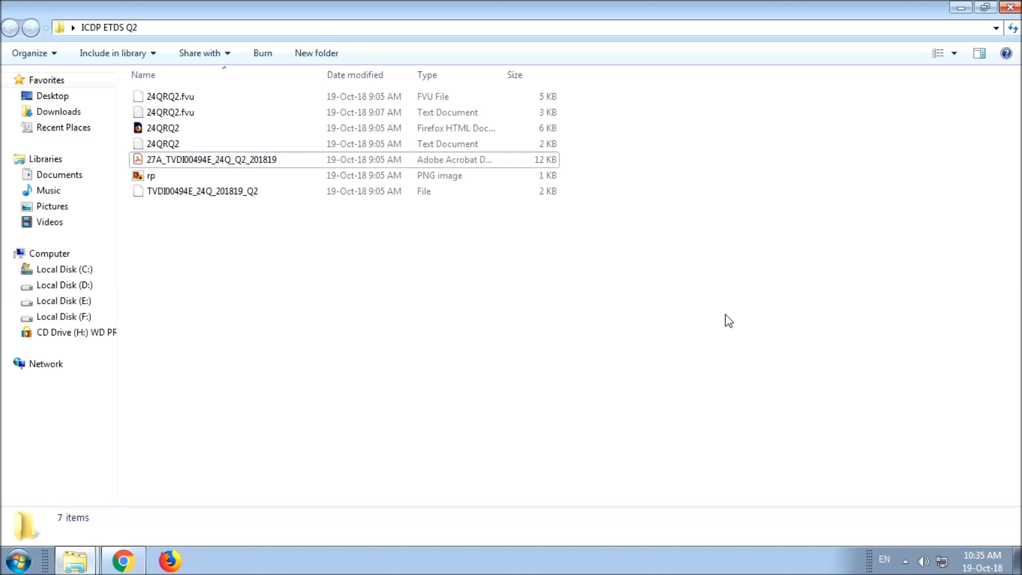
click(220, 104)
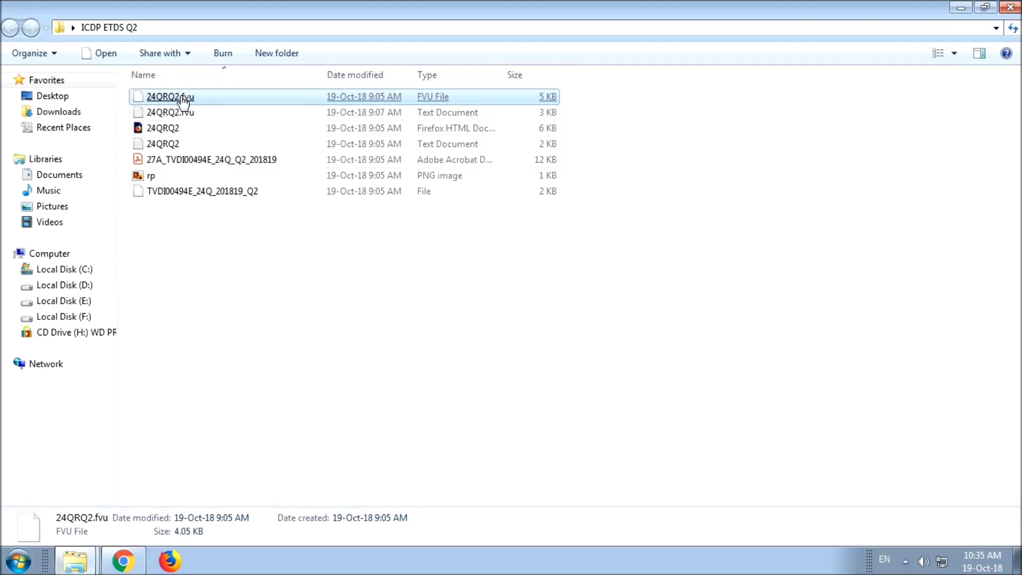
right_click(184, 100)
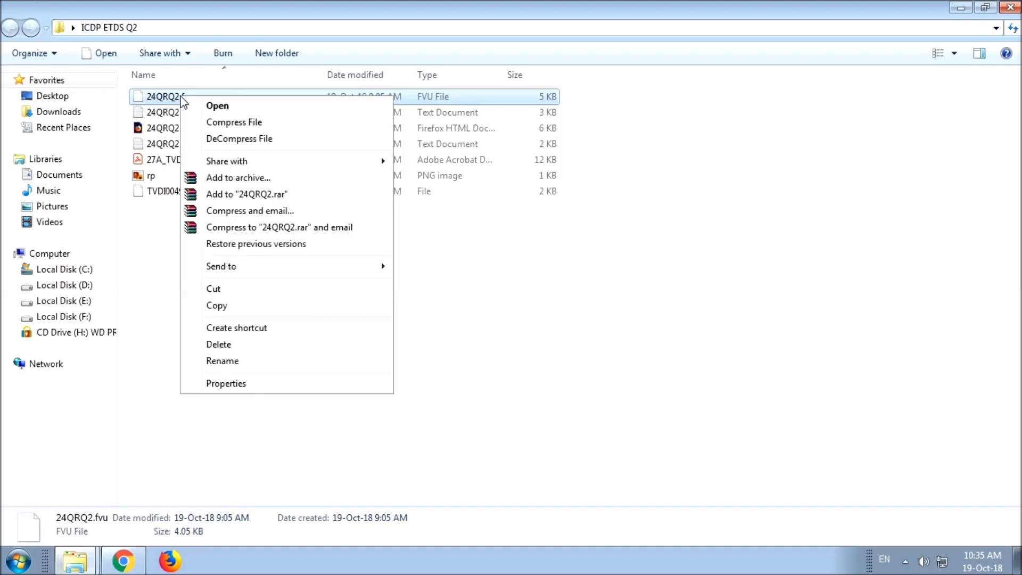
mouse_move(239, 269)
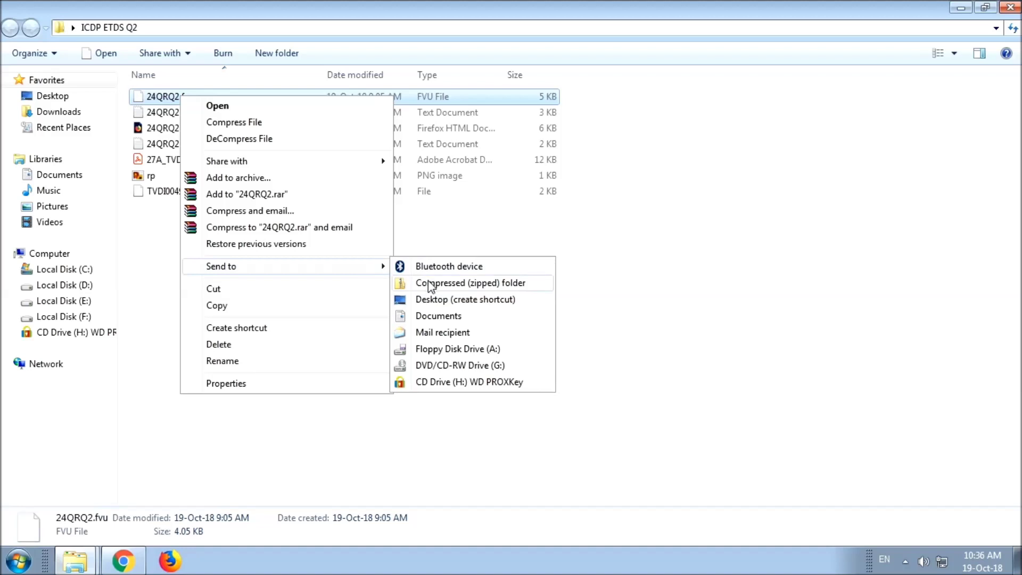
click(430, 284)
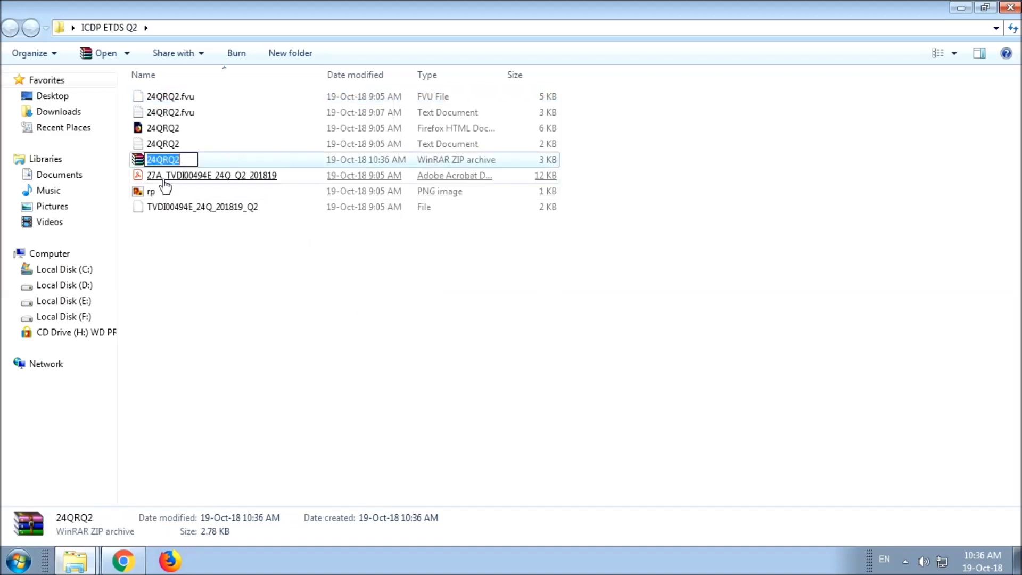
click(227, 292)
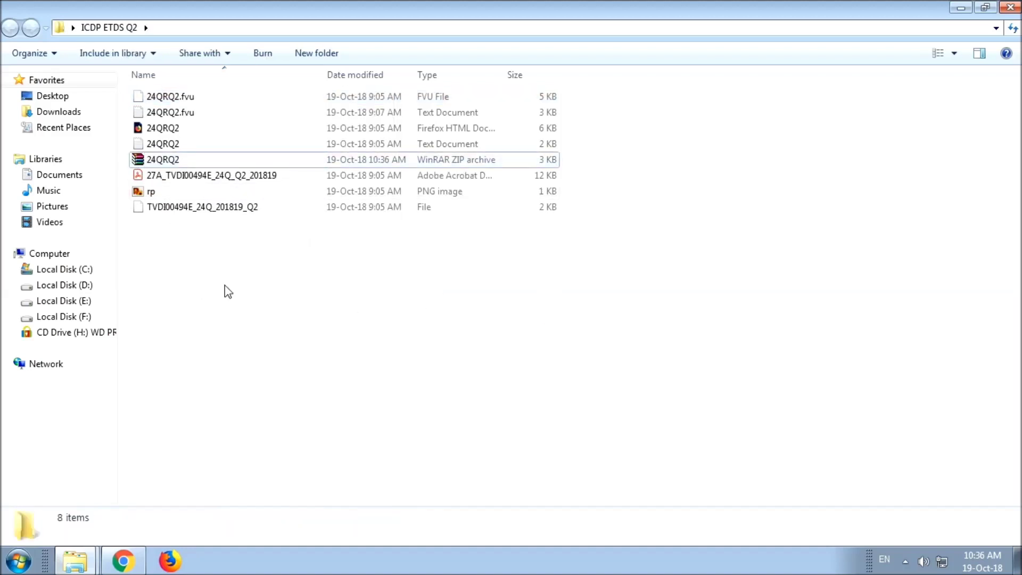
click(165, 164)
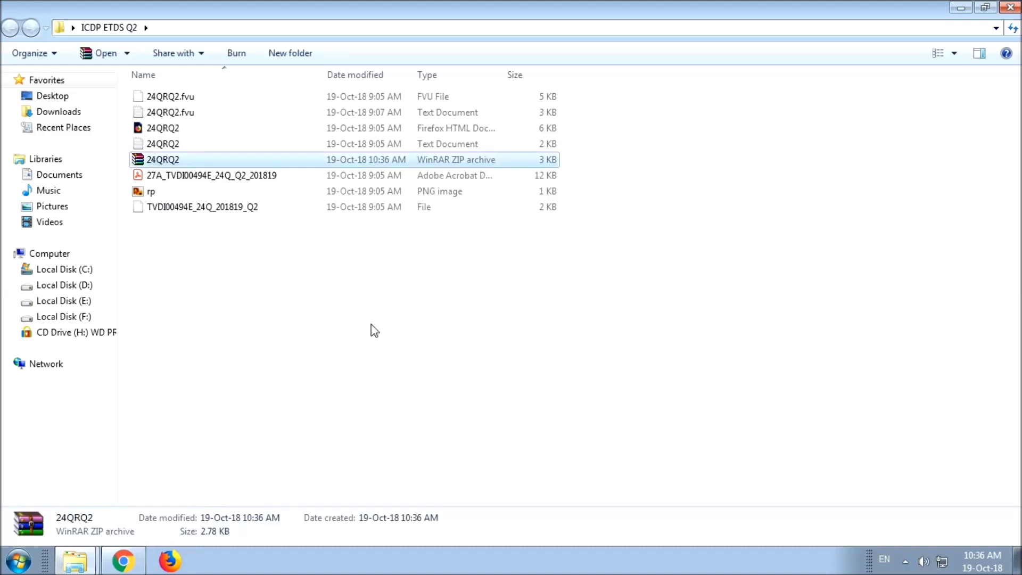
Step: Open the e-Filing login page and replace the prefilled User ID with the deductor's TAN
click(122, 560)
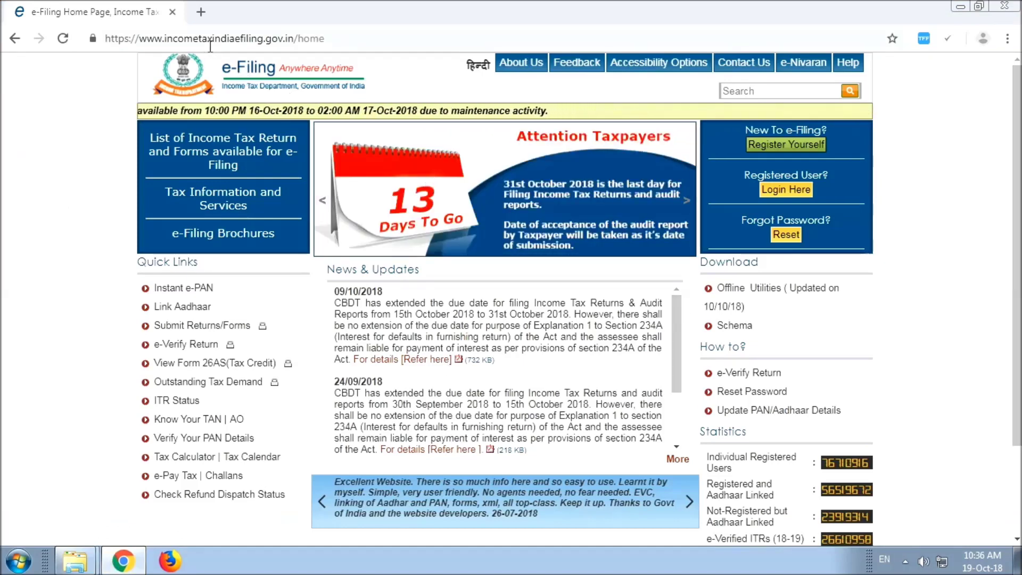
click(801, 199)
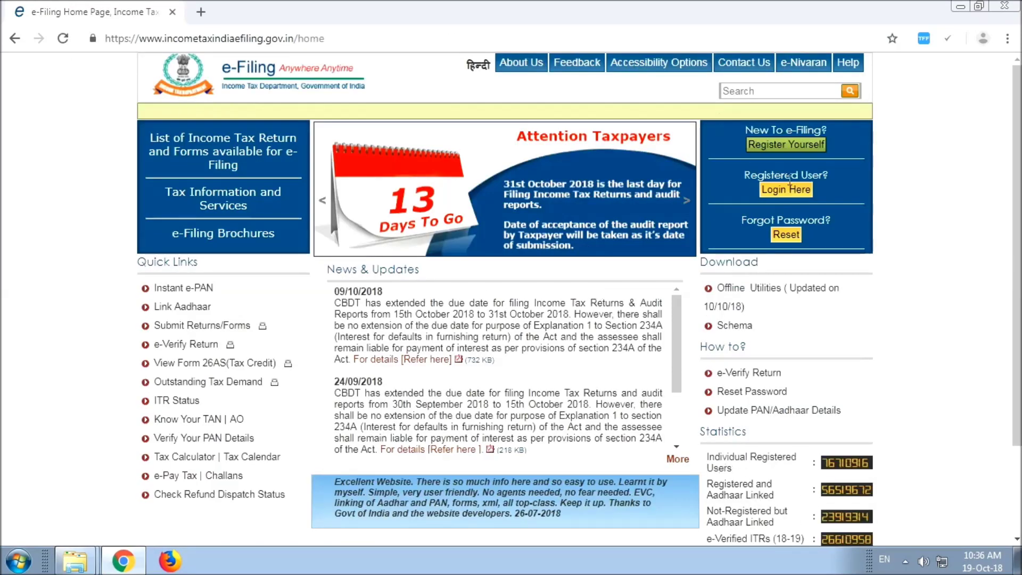
click(780, 190)
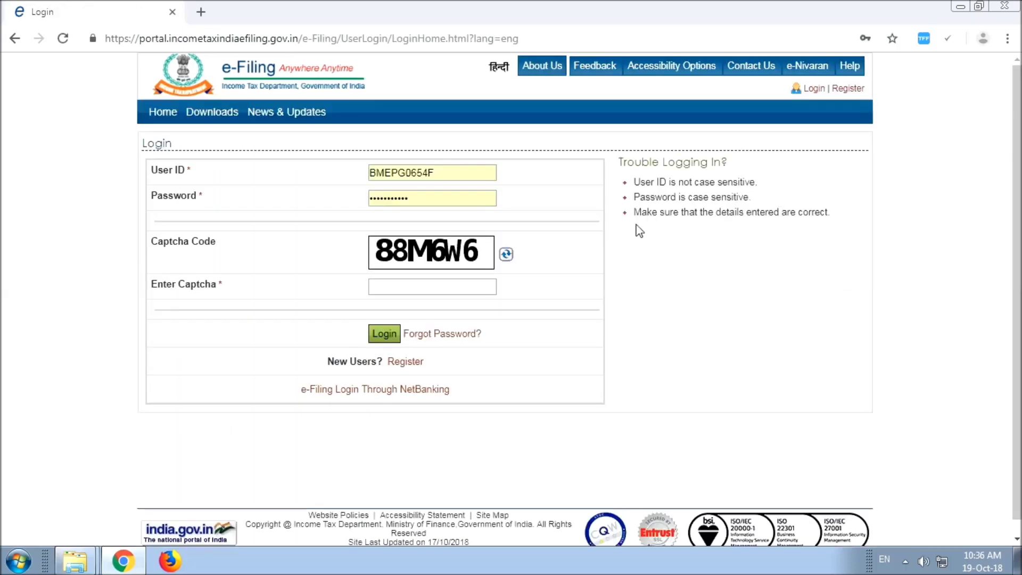
drag(456, 173, 323, 175)
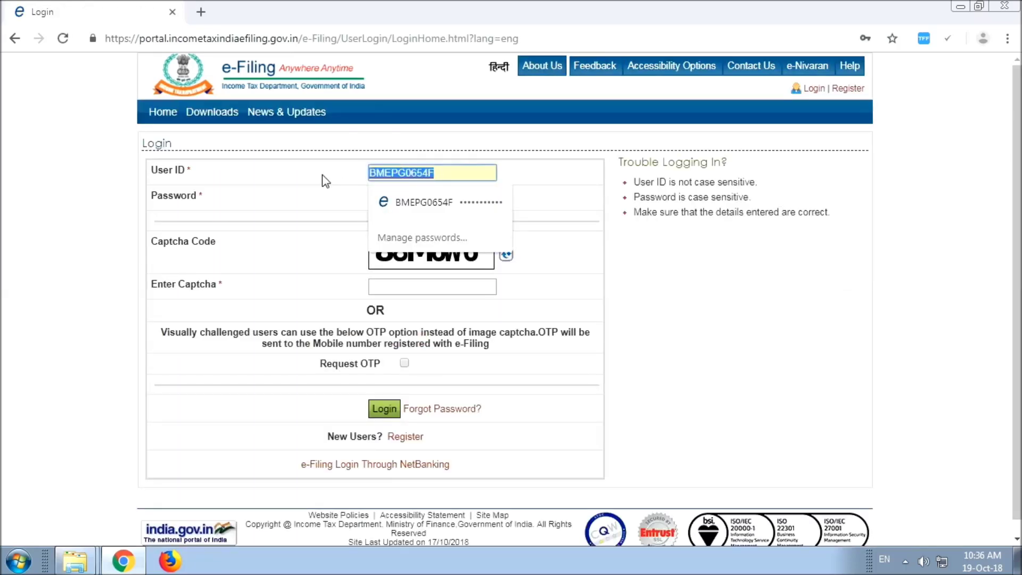
key(BackSpace)
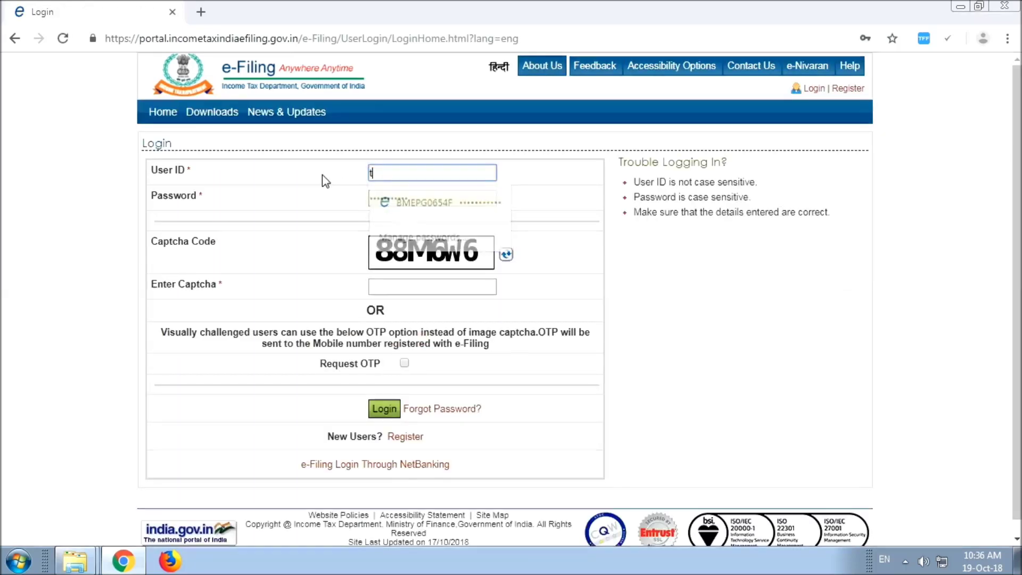
text(tvdi)
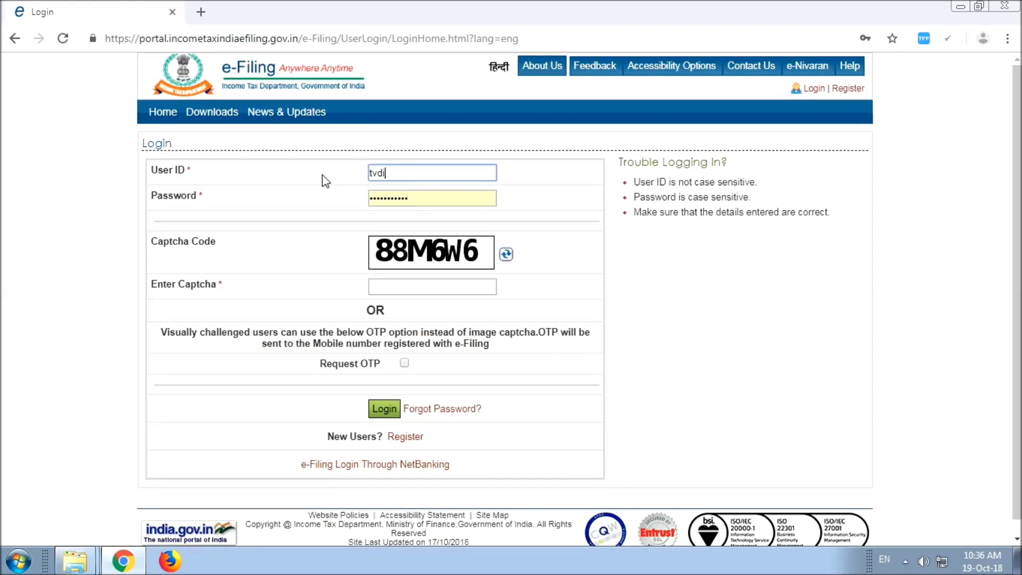
key(BackSpace)
key(BackSpace)
key(BackSpace)
key(BackSpace)
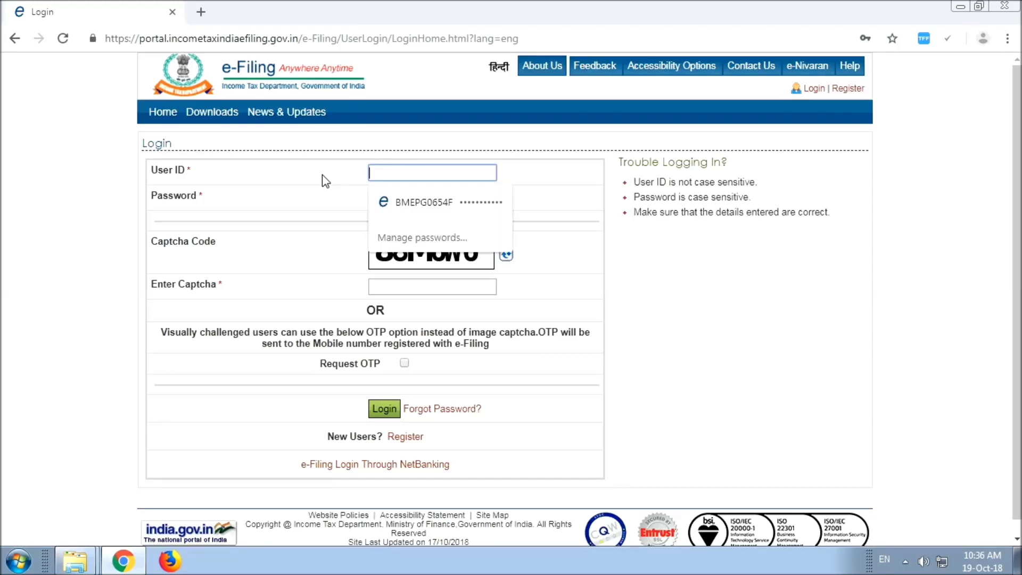
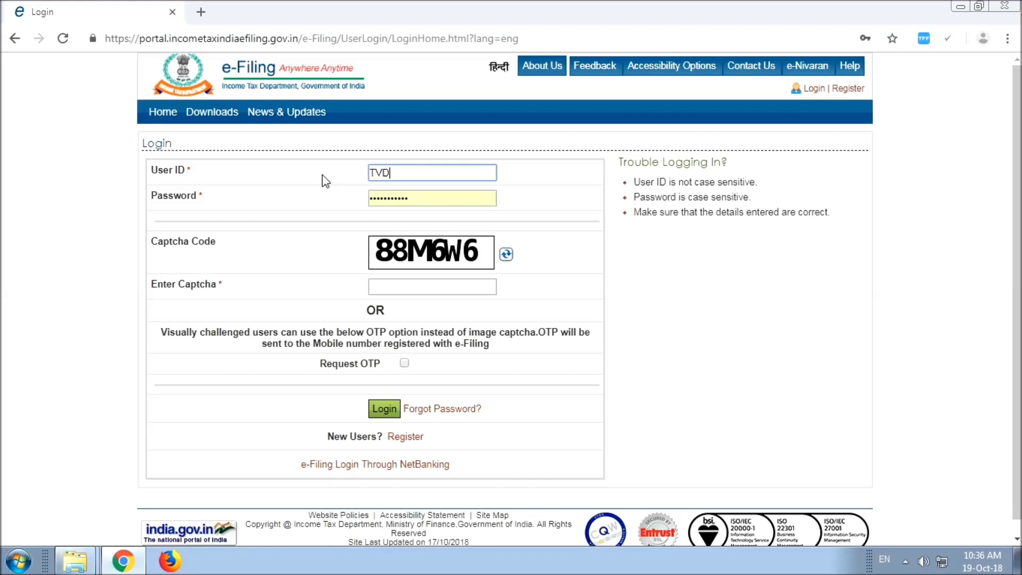
Step: Enter the account password in English input and fill in the captcha code
click(415, 197)
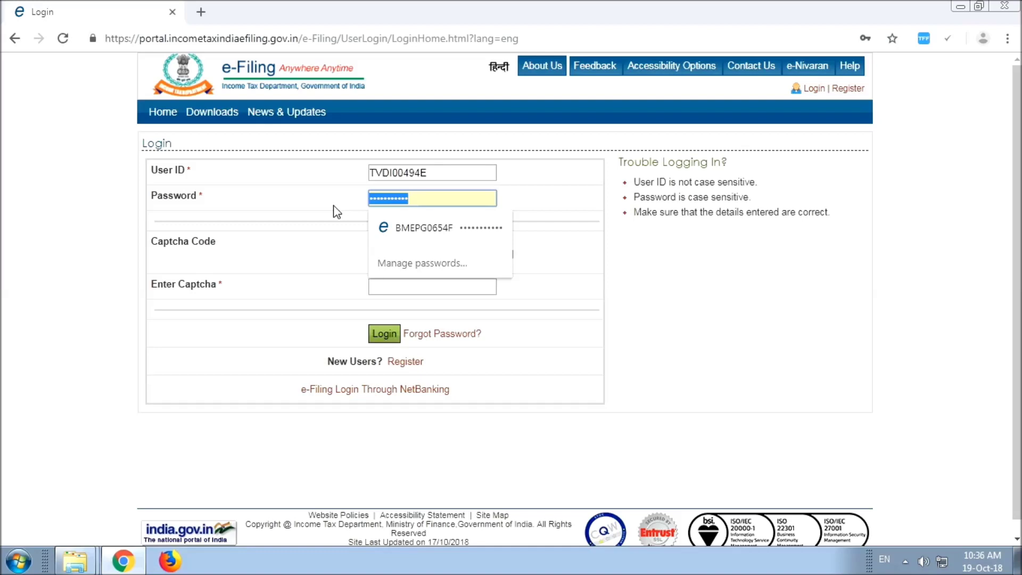
key(alt+shift)
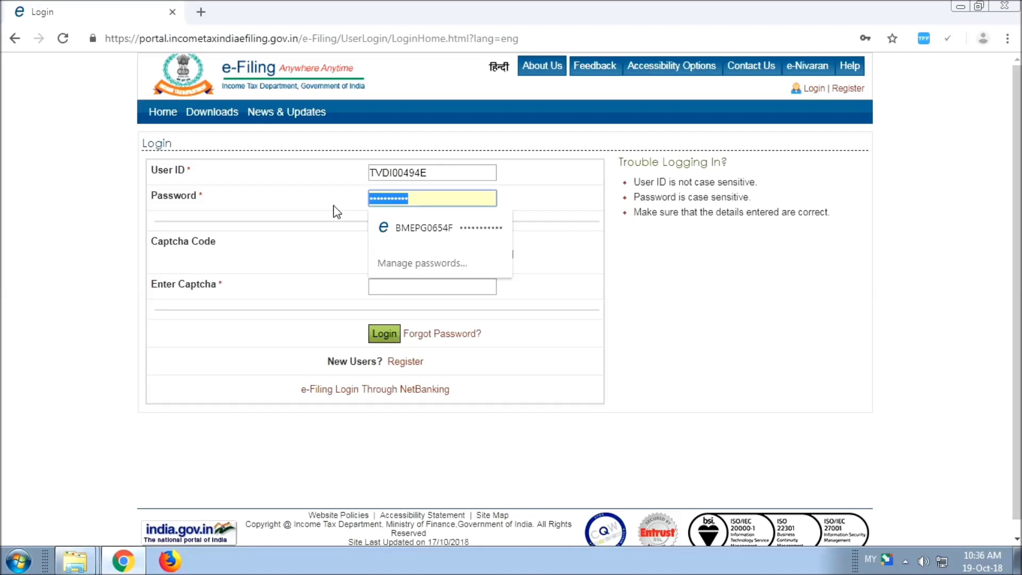
text(a)
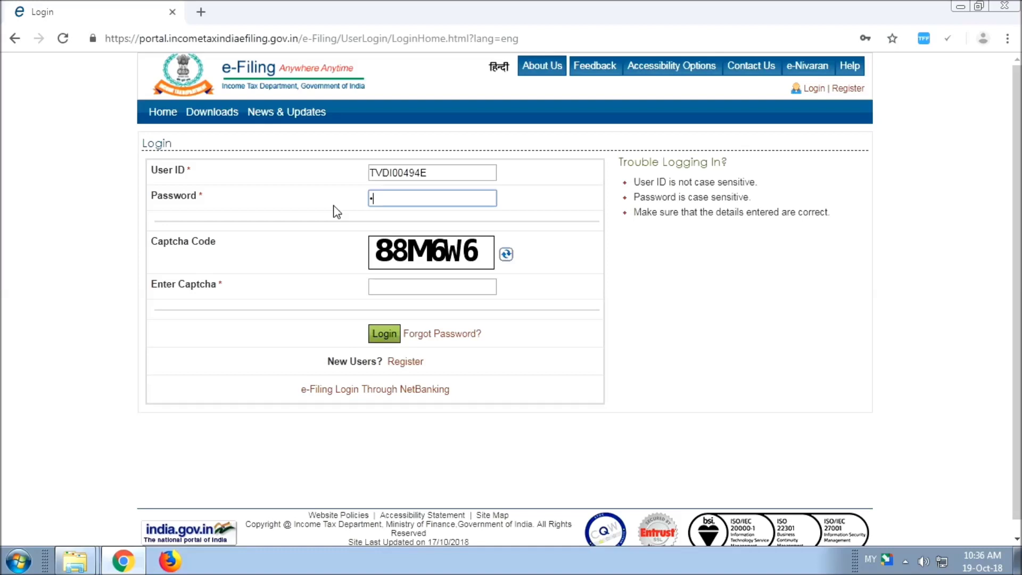
key(alt+shift)
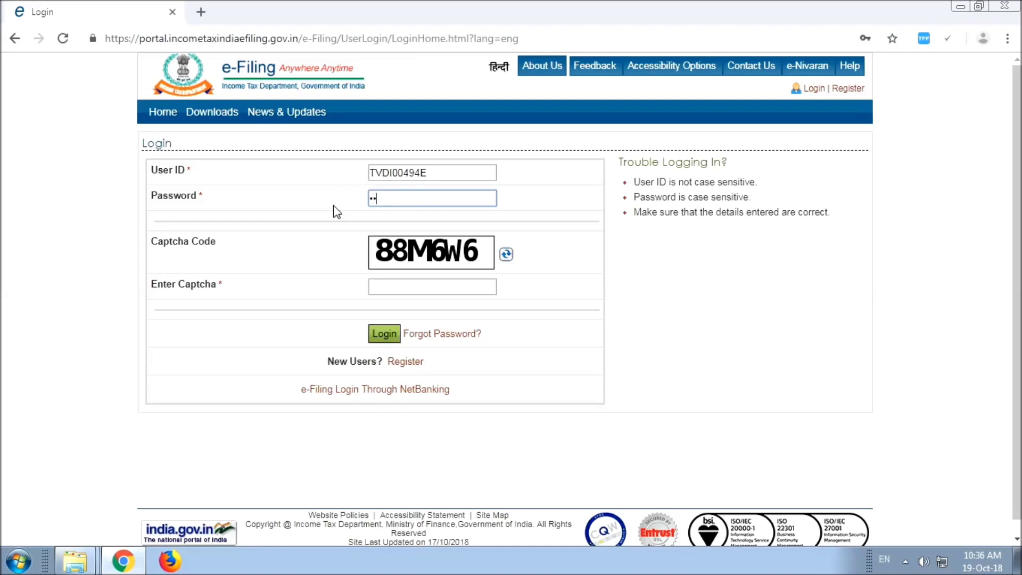
text(••••••••)
click(383, 282)
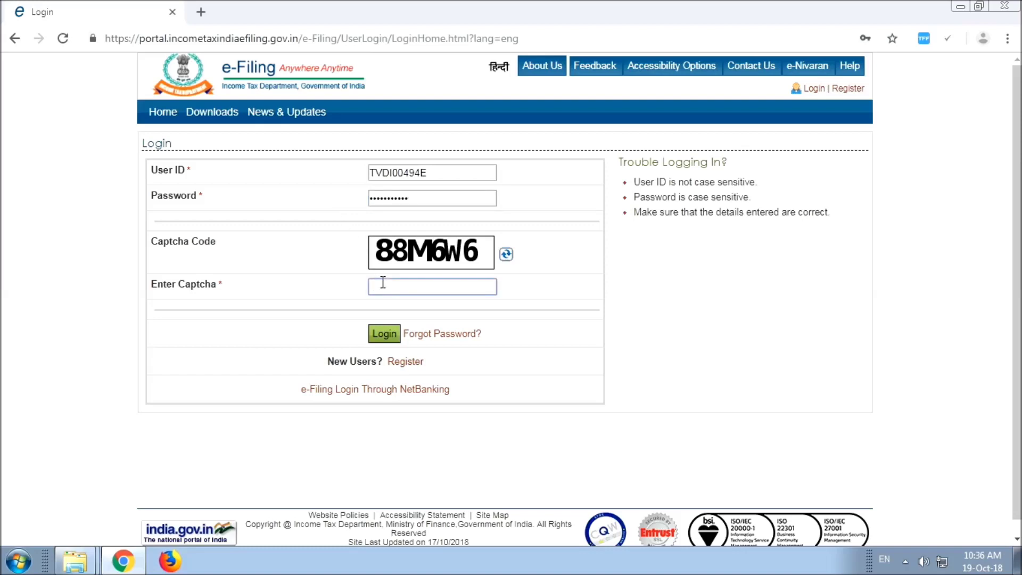
text(88M6W6)
Step: Log in to the portal and go to the TDS statement upload page
click(383, 340)
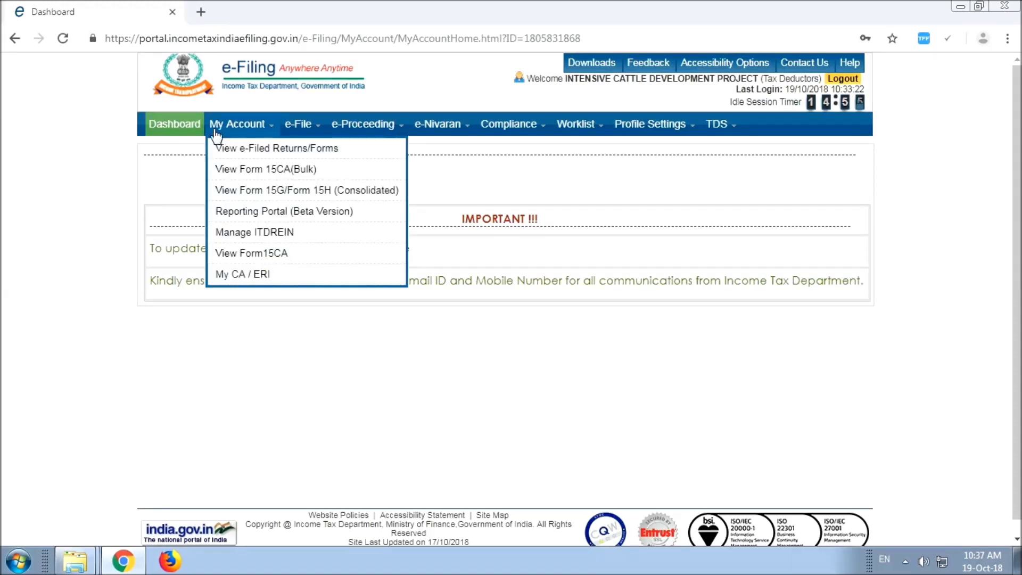
mouse_move(715, 127)
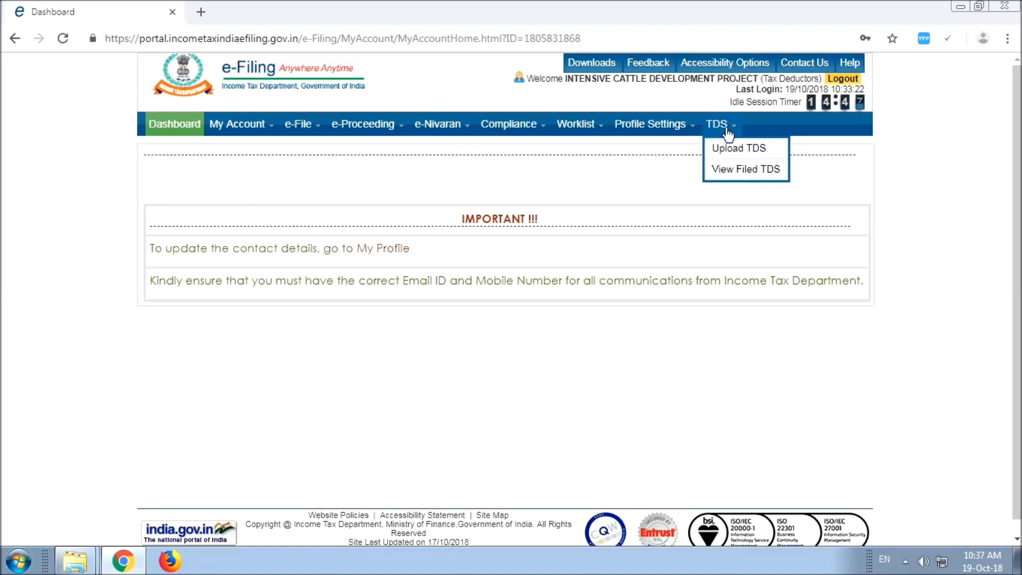
click(734, 153)
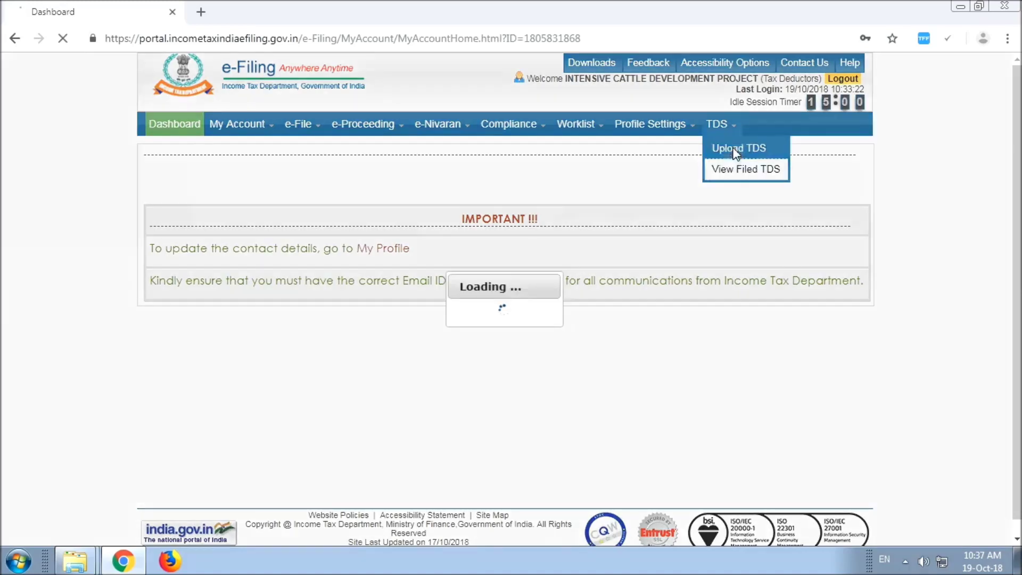
scroll(745, 290, down, 1)
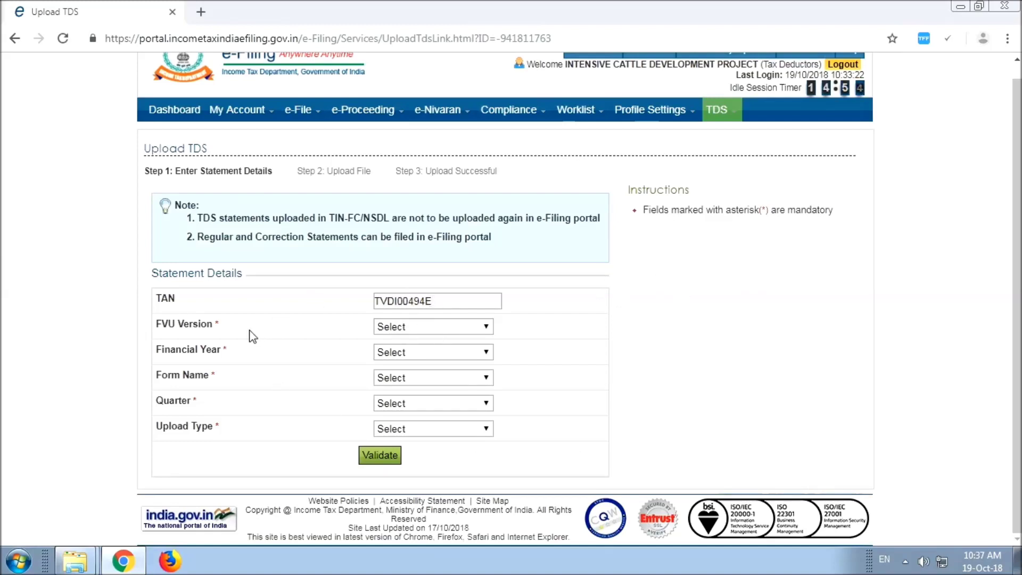
Step: Validate the statement details: FVU 5.9, FY 2018-19, Form 24Q, quarter Q2, Regular upload
click(419, 333)
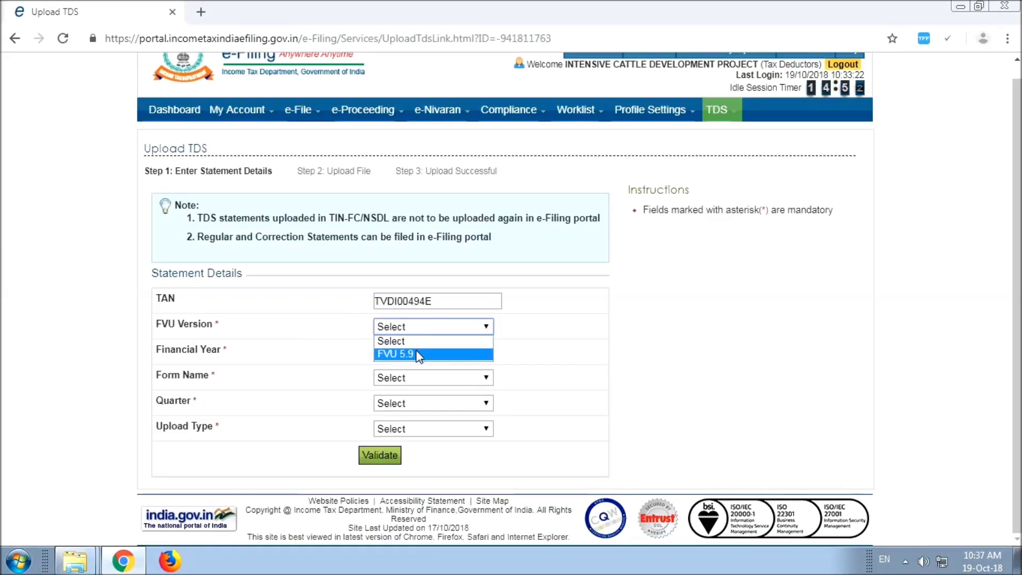
click(418, 351)
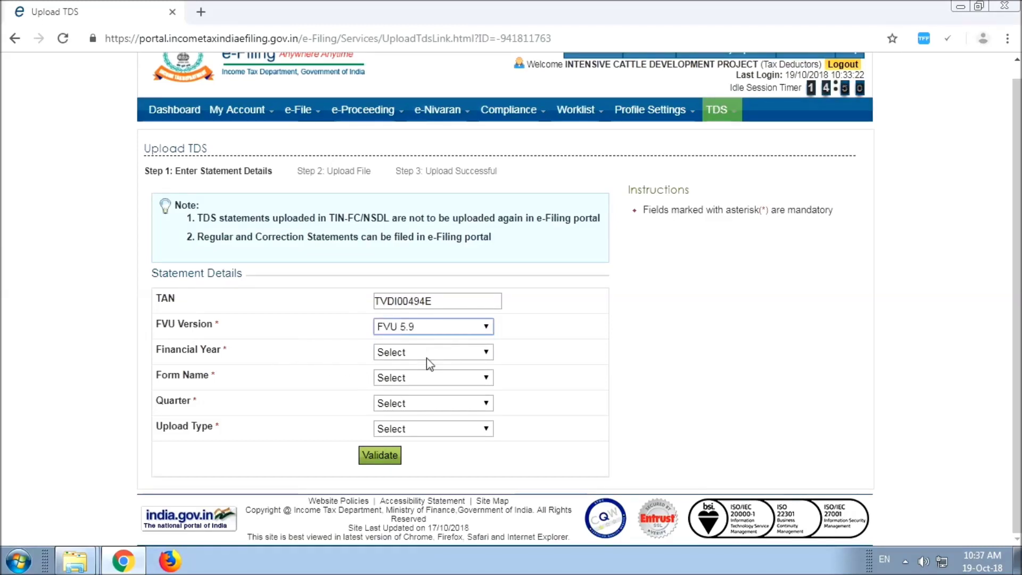
click(427, 356)
click(421, 381)
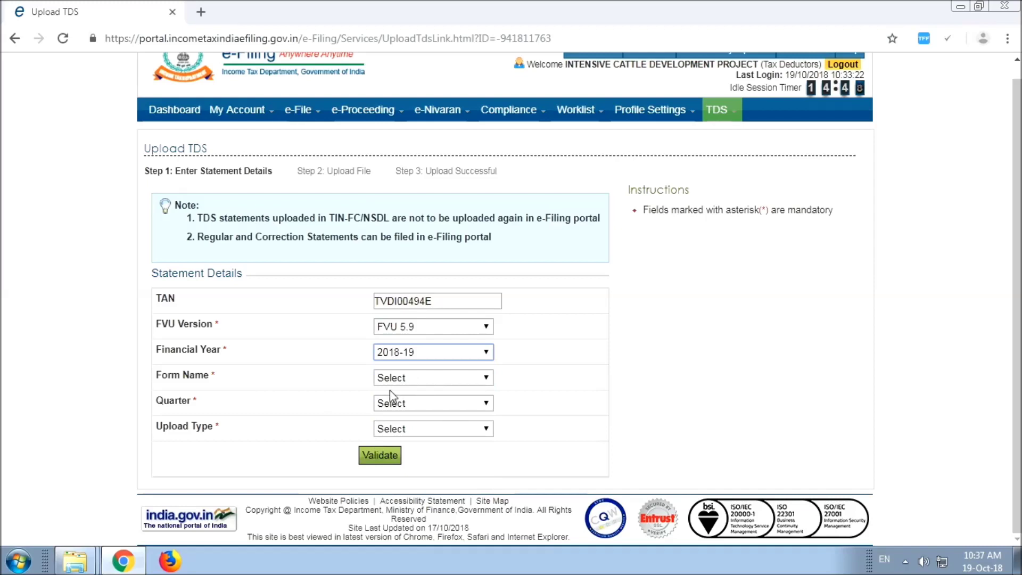
click(428, 379)
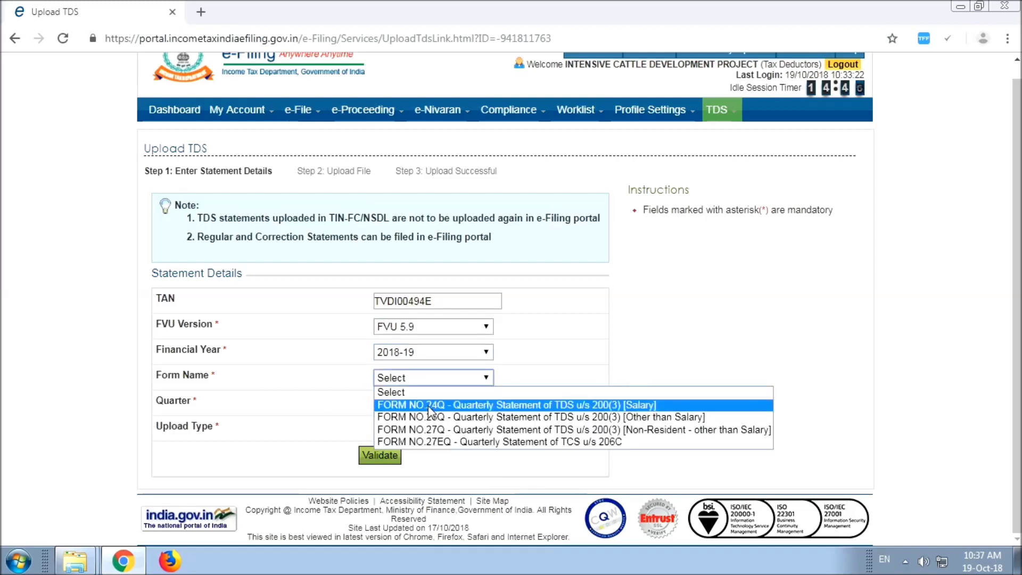
click(429, 406)
click(421, 405)
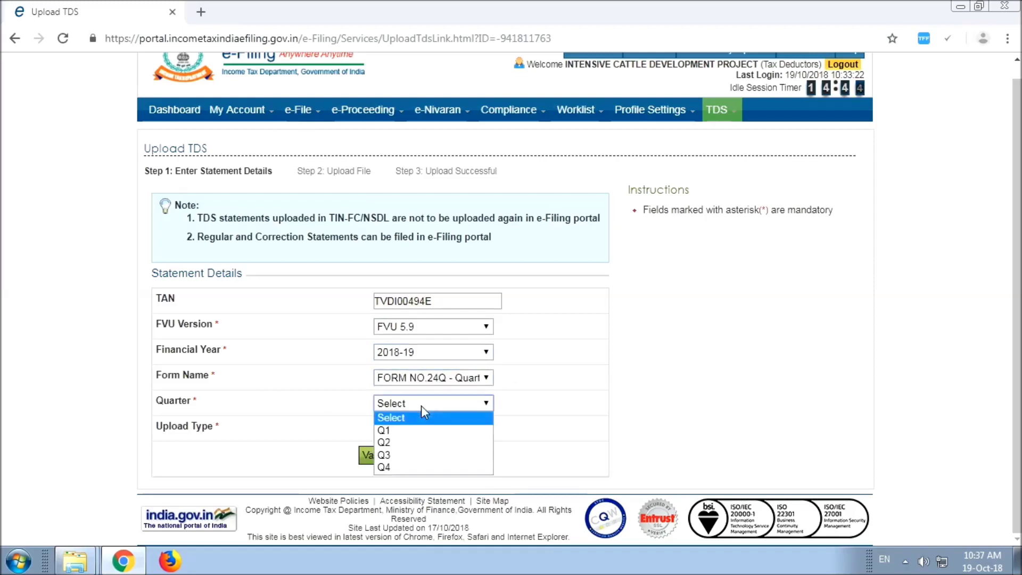
click(413, 445)
click(417, 433)
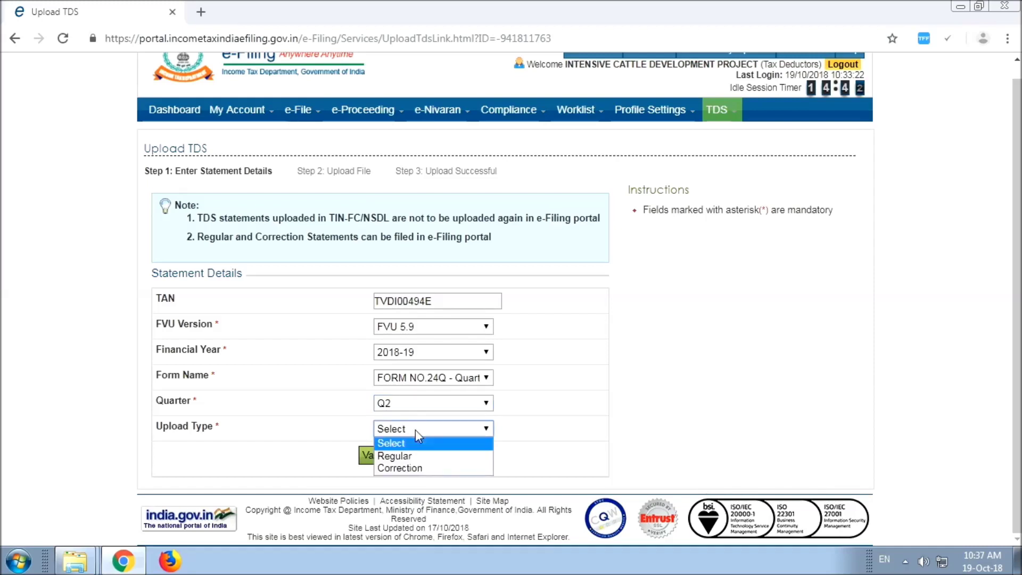
click(414, 452)
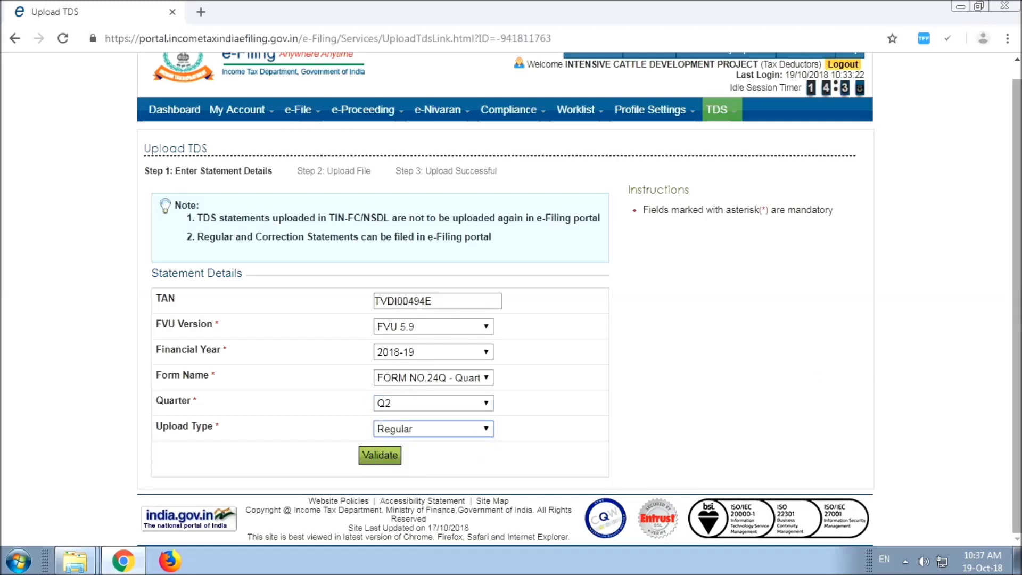
click(387, 460)
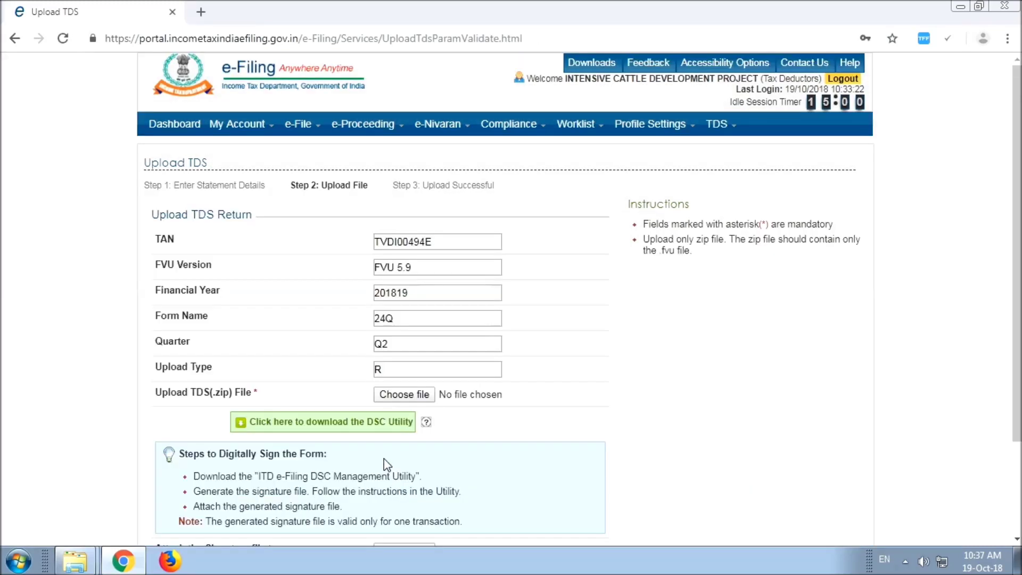
Step: Attach 24QRQ2.zip as the Upload TDS (.zip) File on the Step 2 page
scroll(538, 384, down, 2)
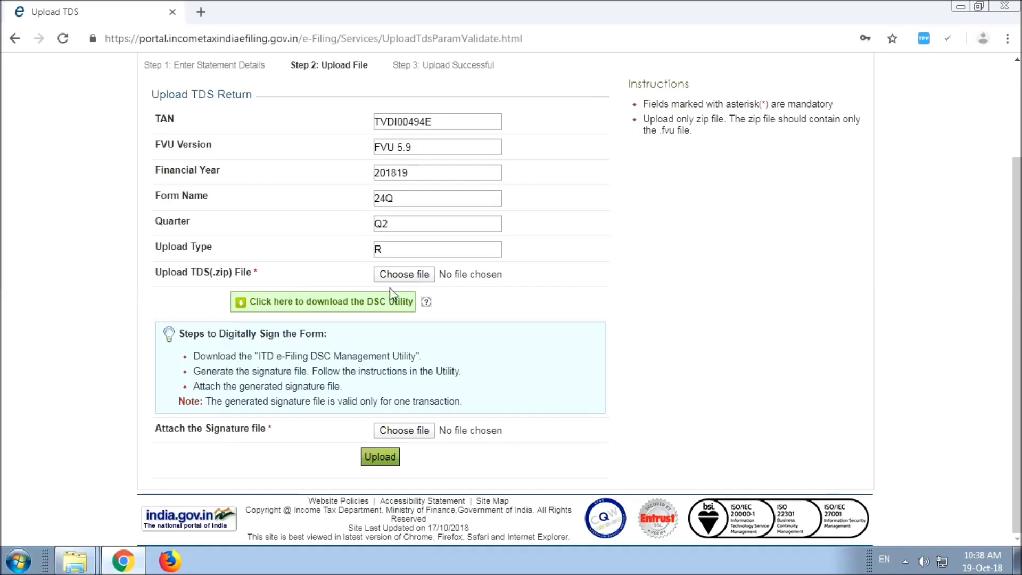
click(404, 275)
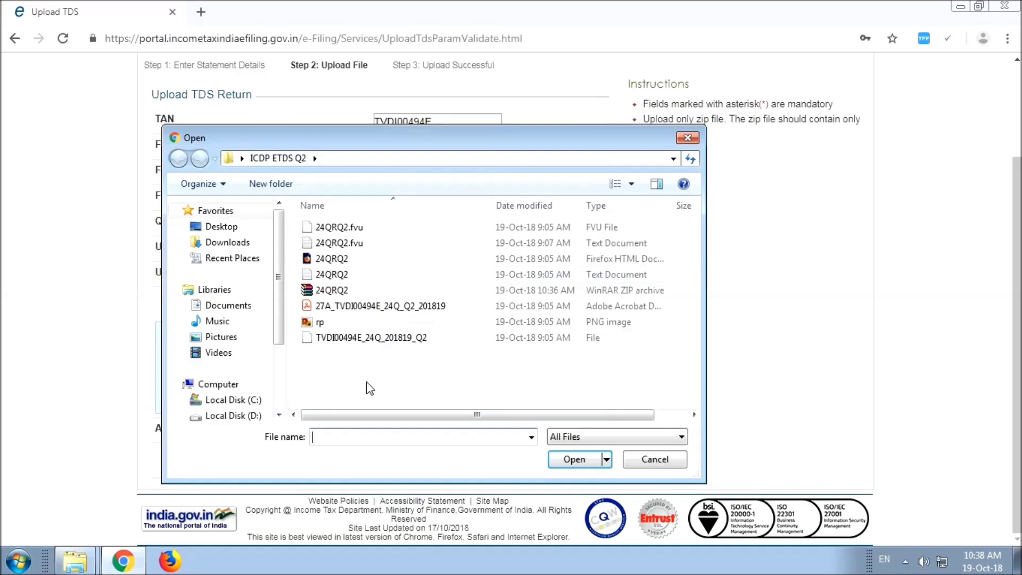
double_click(324, 292)
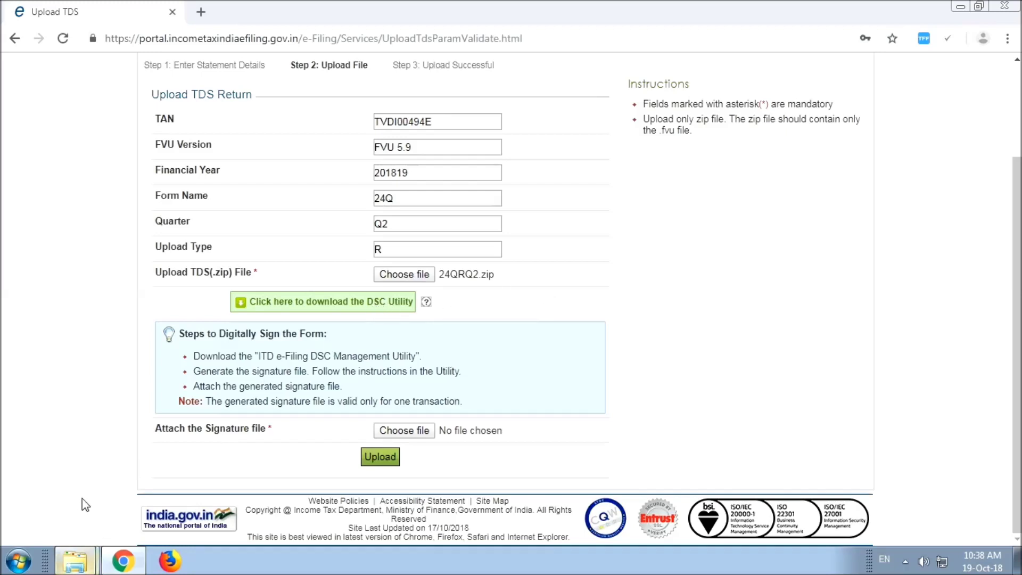
click(75, 560)
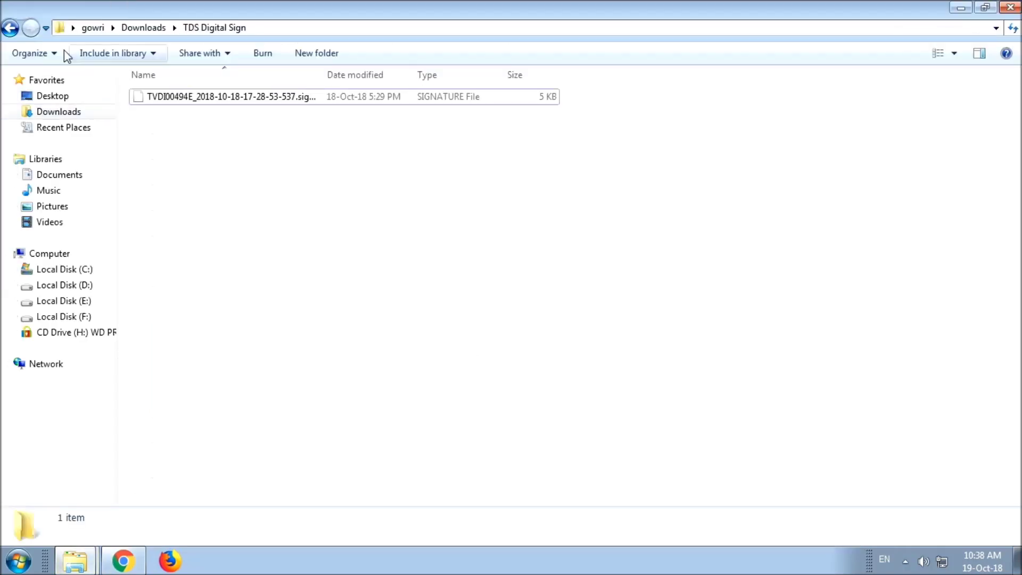
Step: Go from Downloads into DSC_UTILITY and launch DSC_MGMT_UTILITY.jar
click(67, 110)
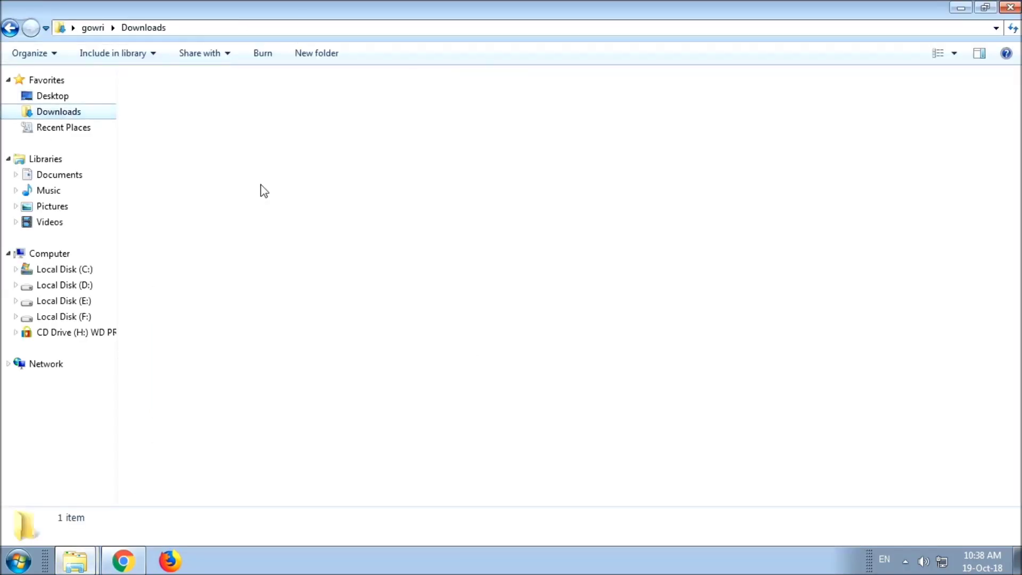
double_click(209, 106)
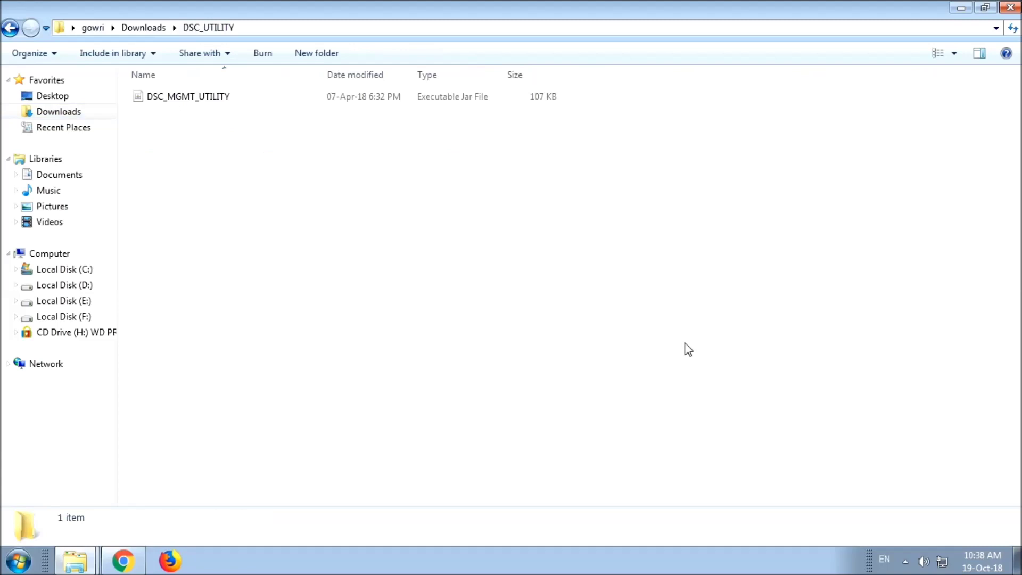
click(211, 105)
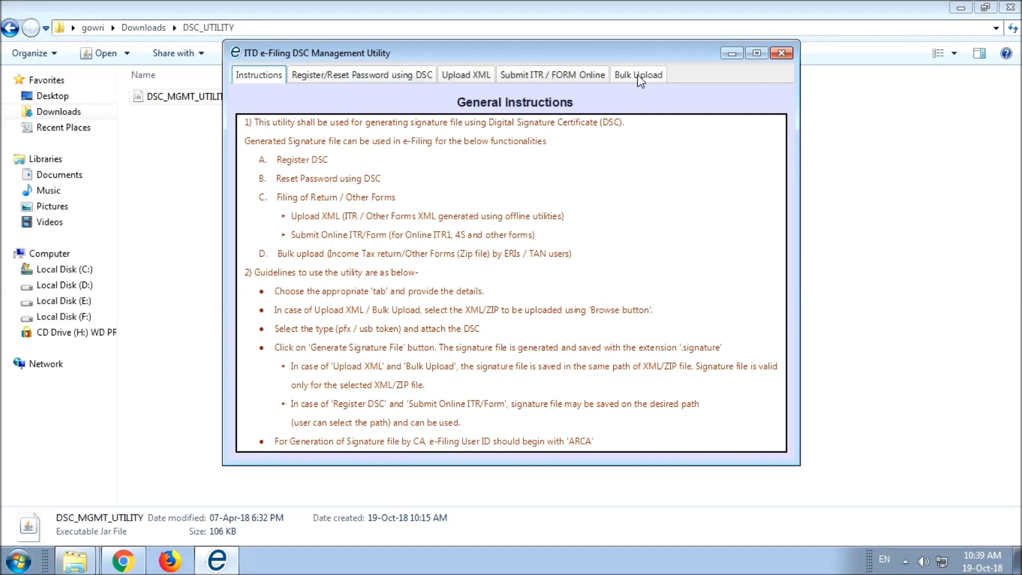
Step: On the Bulk Upload tab, choose 24QRQ2.zip from Desktop > ICDP ETDS Q2 as the ZIP to sign
click(638, 76)
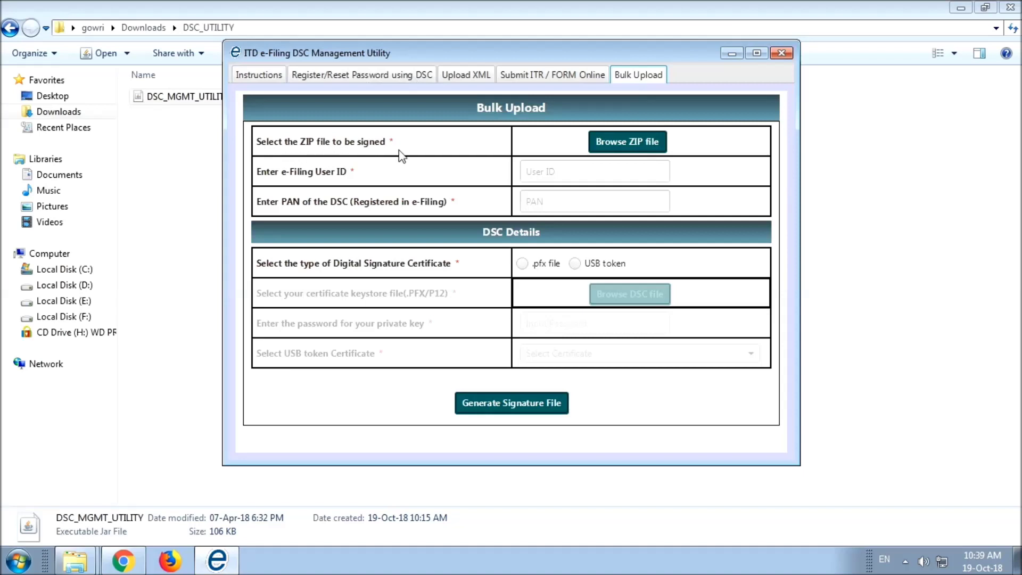
click(640, 141)
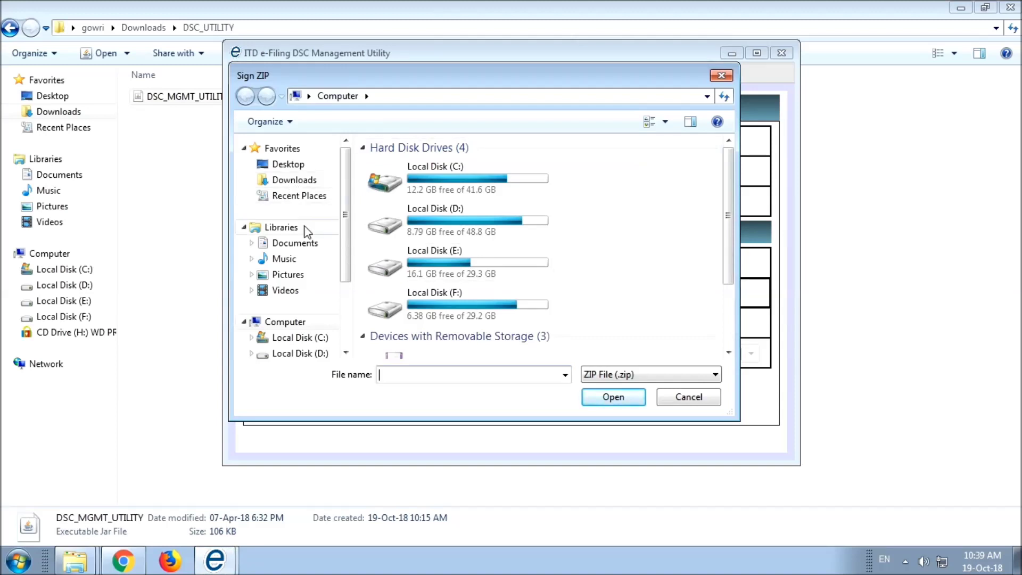
click(289, 165)
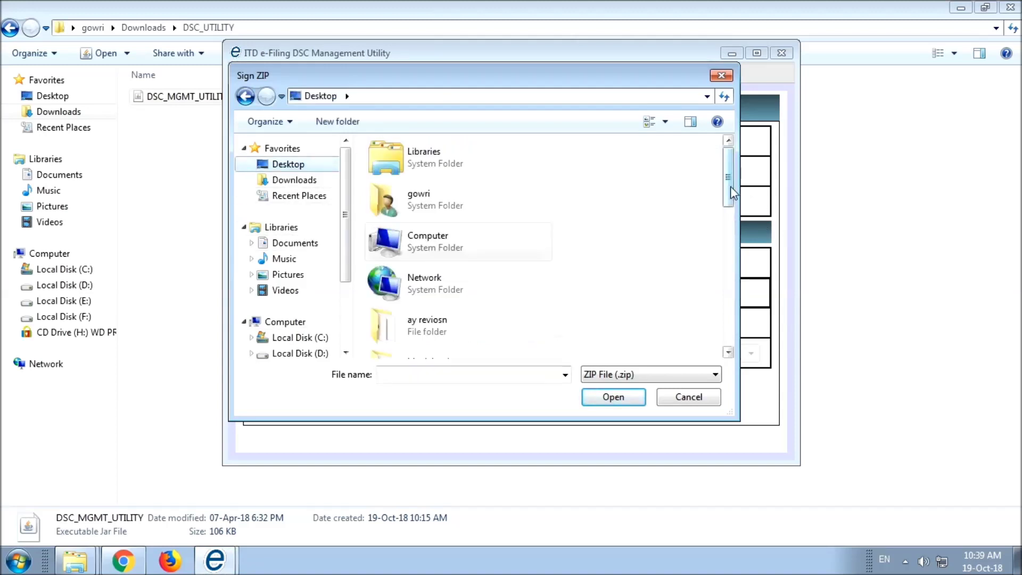
scroll(730, 224, down, 3)
drag(731, 229, 728, 242)
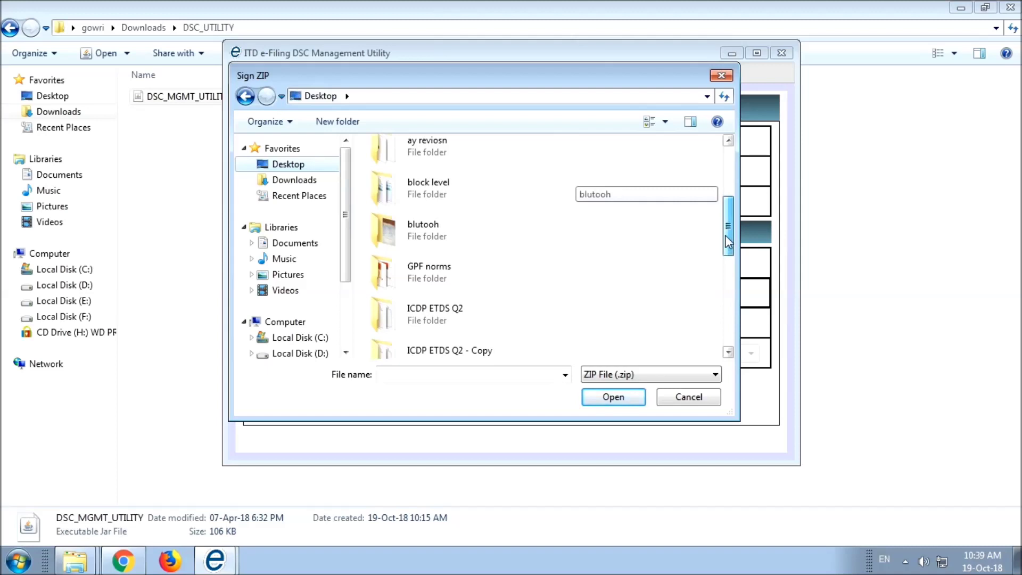
double_click(463, 314)
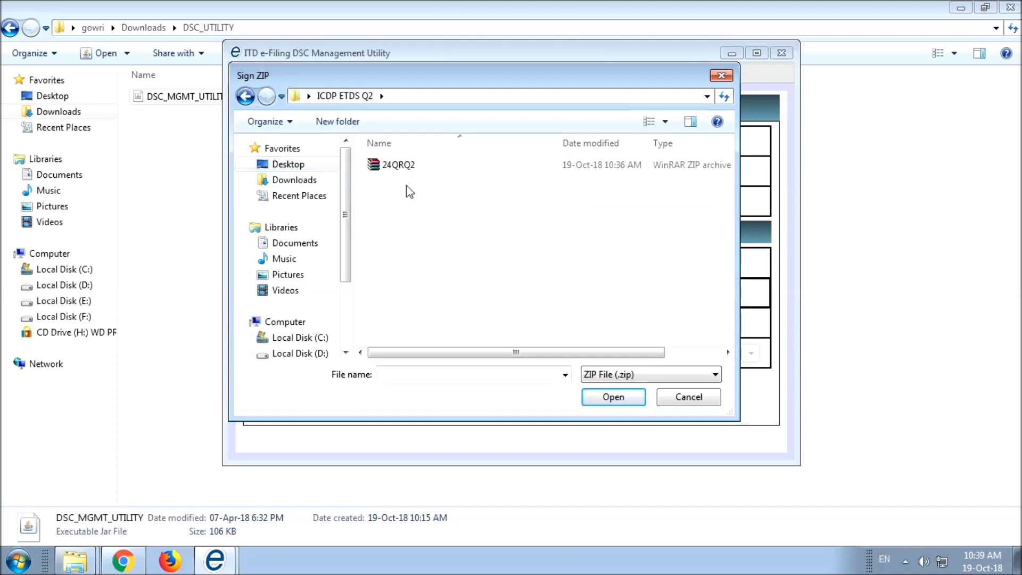
double_click(395, 167)
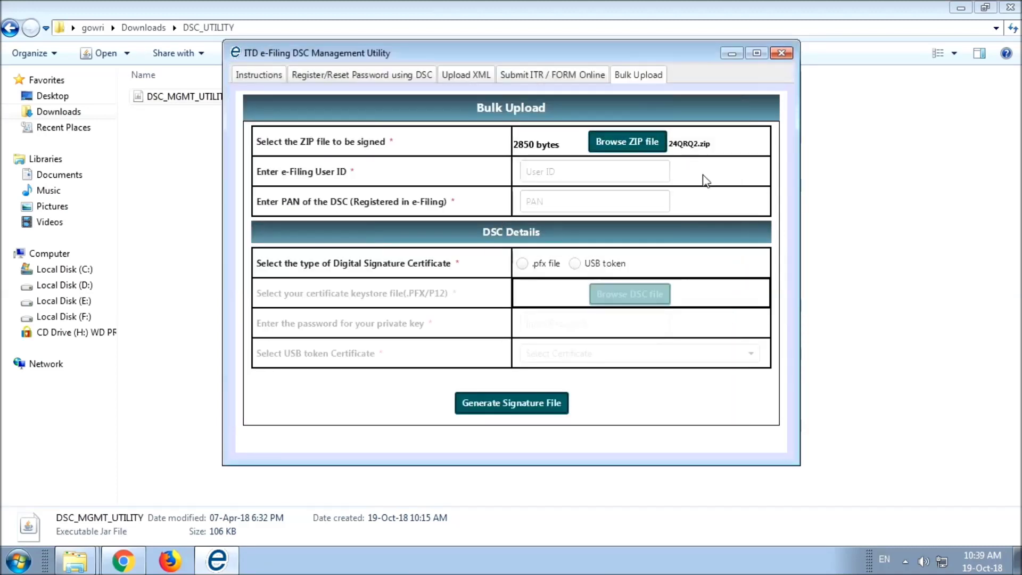
click(549, 173)
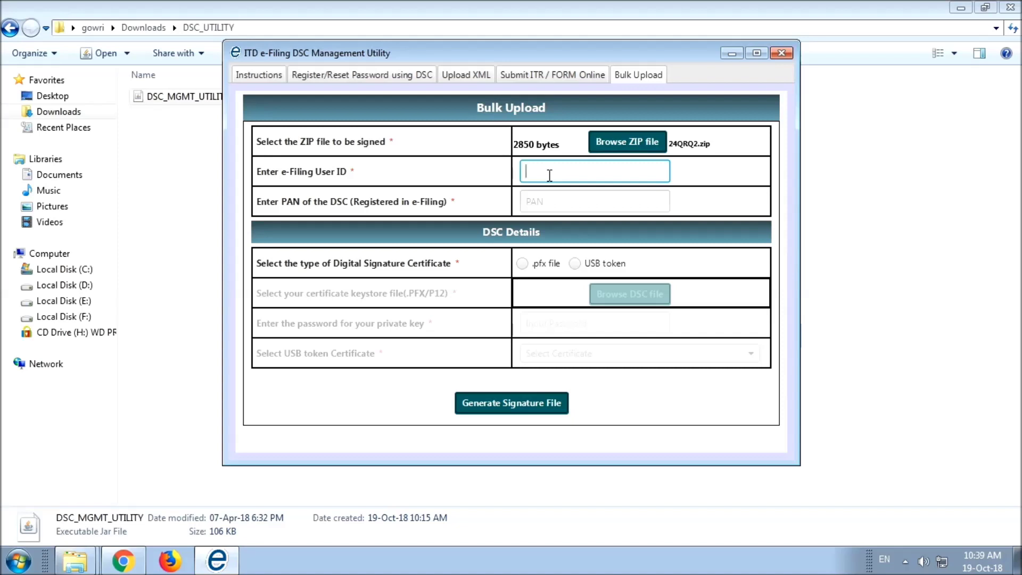
Step: Enter the e-Filing user ID and the signer's PAN
click(573, 209)
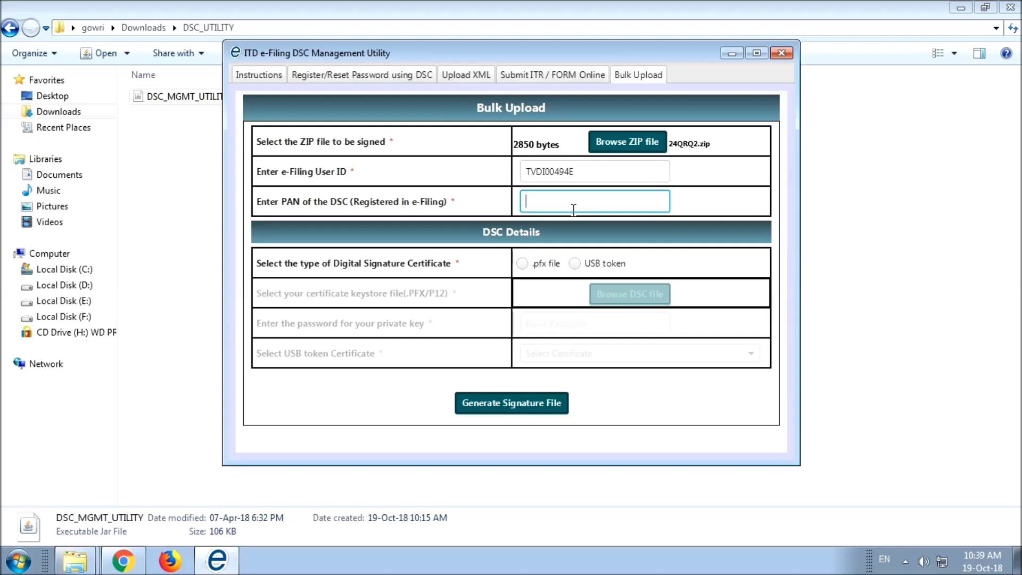
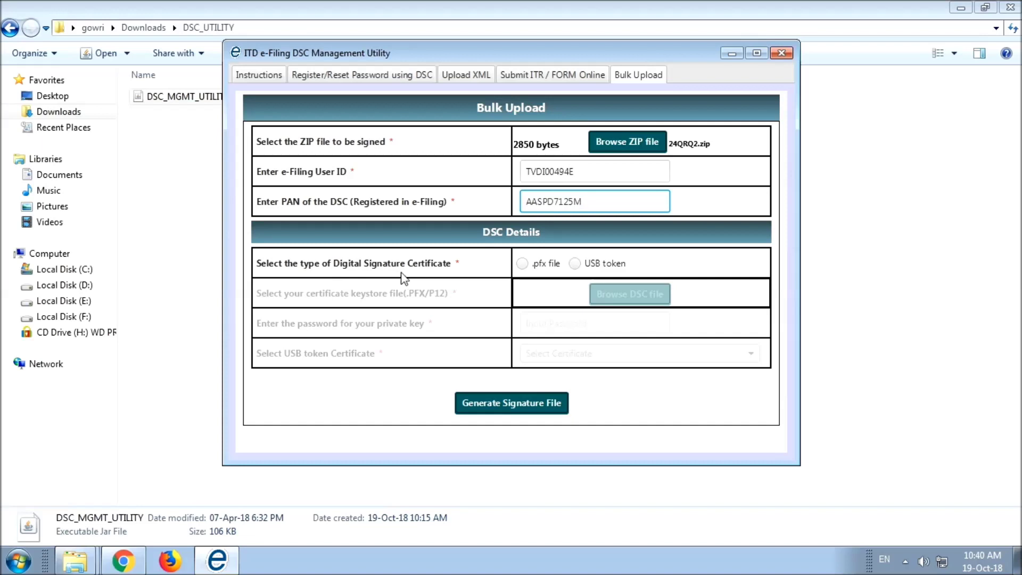
Step: Select the USB token certificate and generate the signature file
click(575, 264)
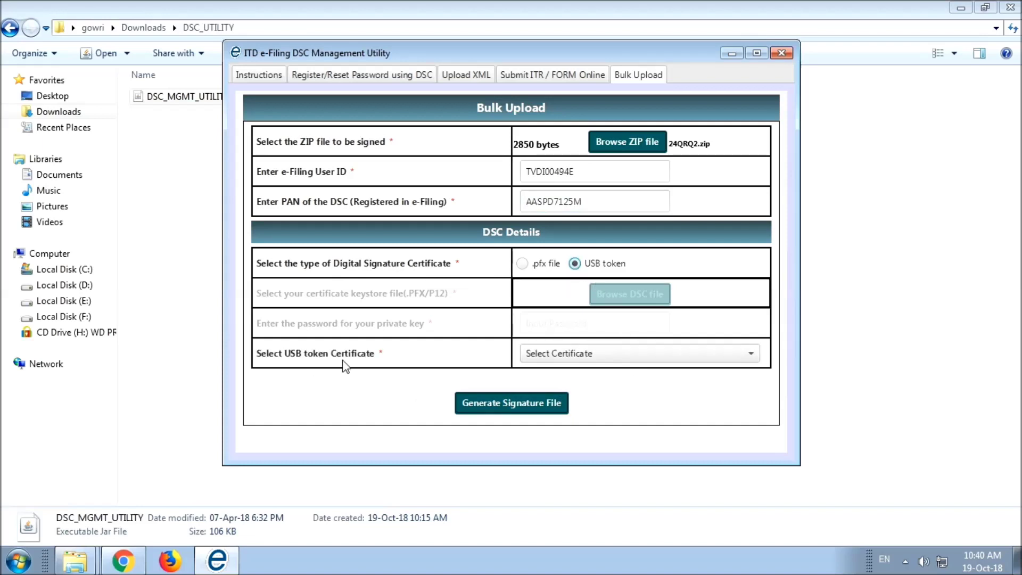
click(614, 354)
key(Down)
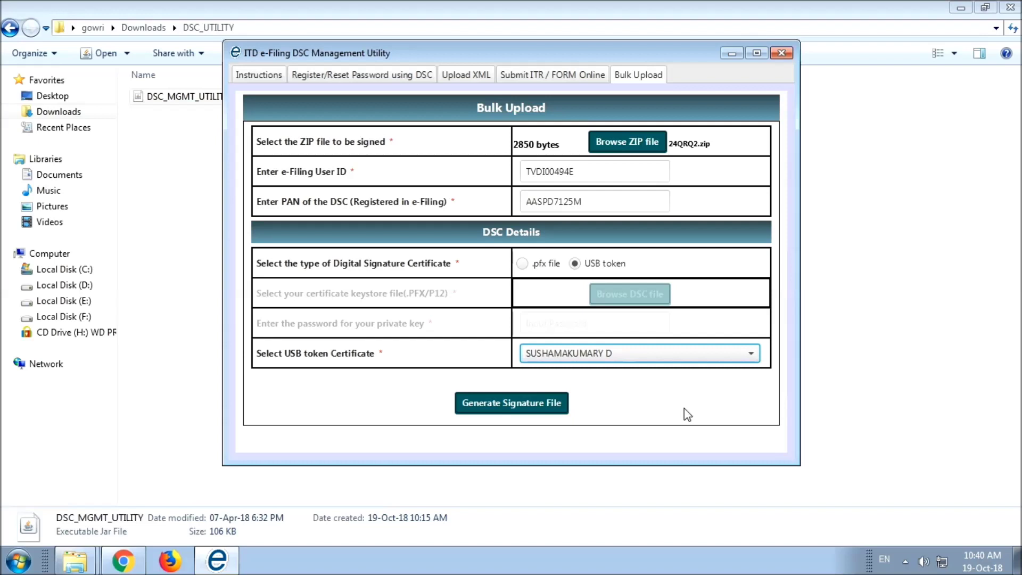
click(519, 413)
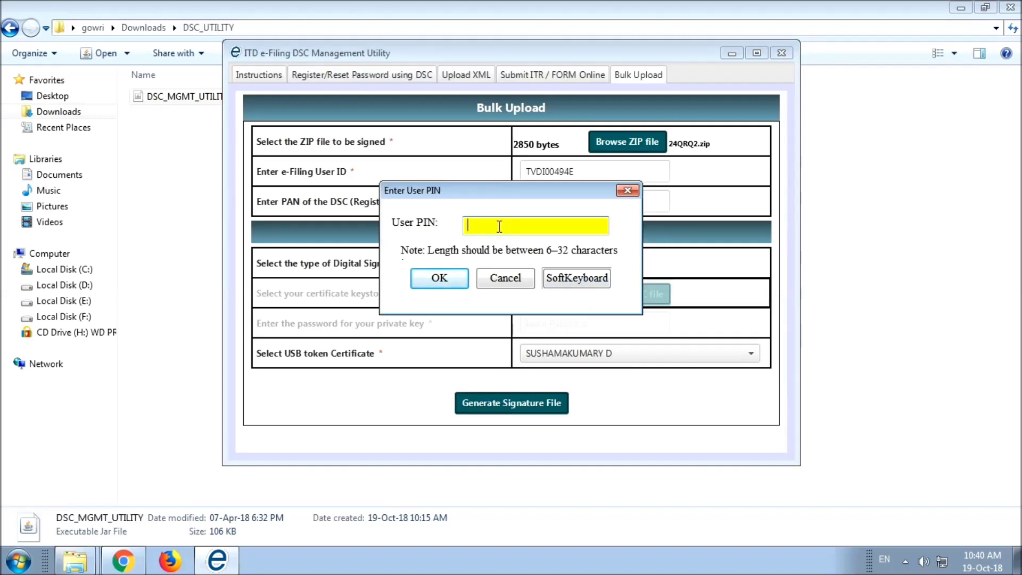
Step: Confirm the token's User PIN to create the signature file, then close the DSC utility
text(1234567890)
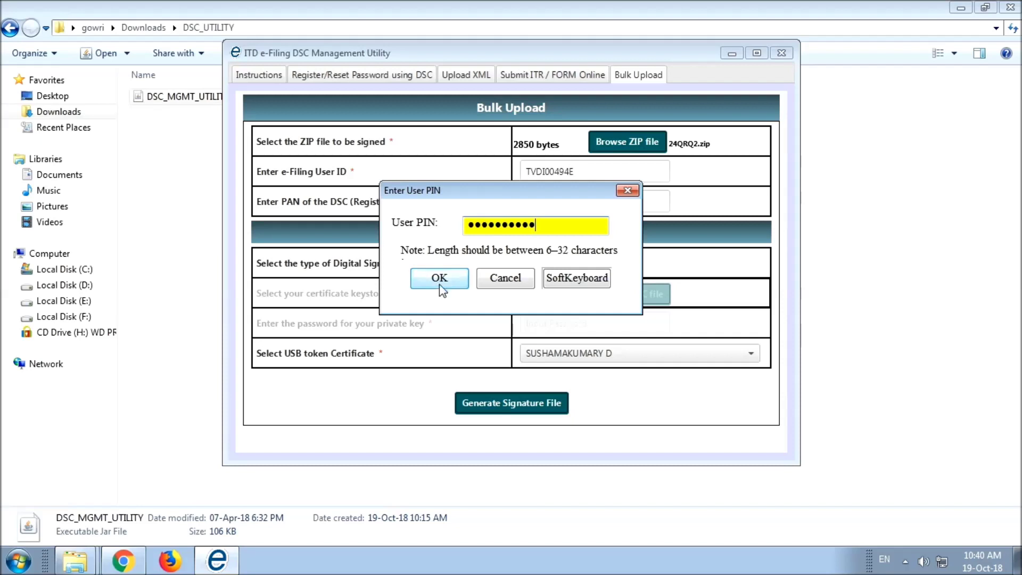
click(444, 283)
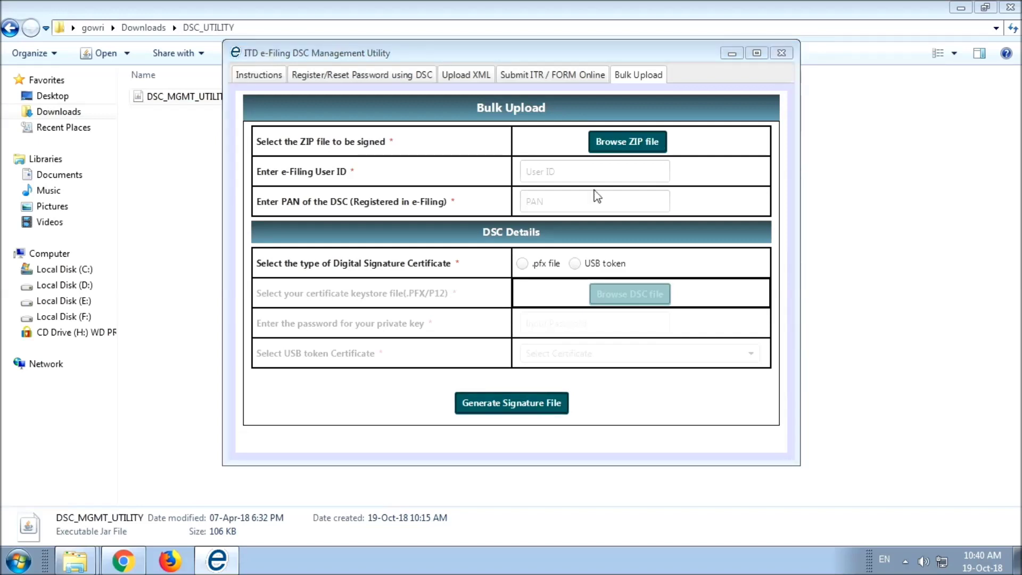
key(alt+F4)
click(358, 427)
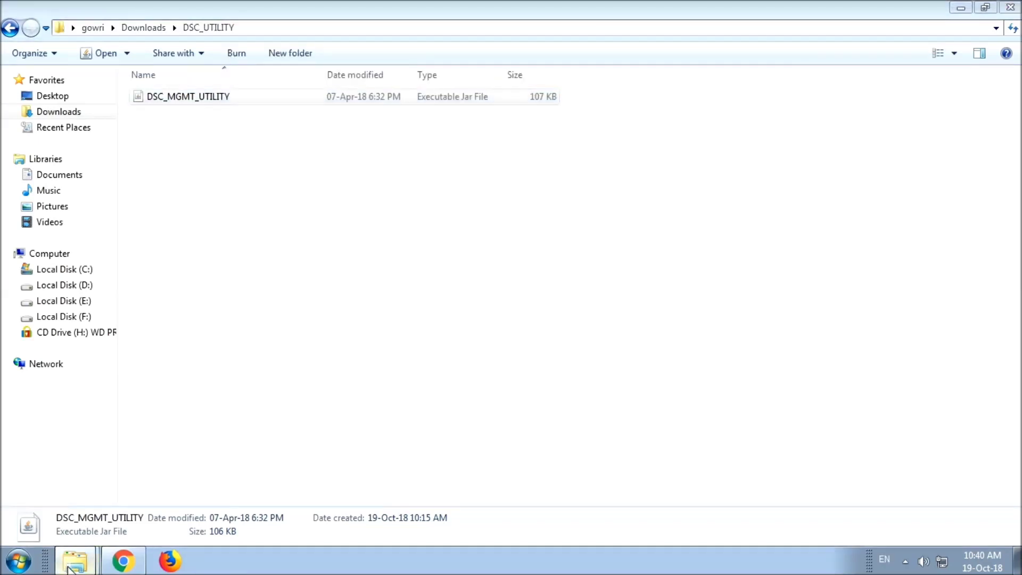
Step: Check the new .signature file in ICDP ETDS Q2, then return to the Upload TDS page
key(alt+Tab)
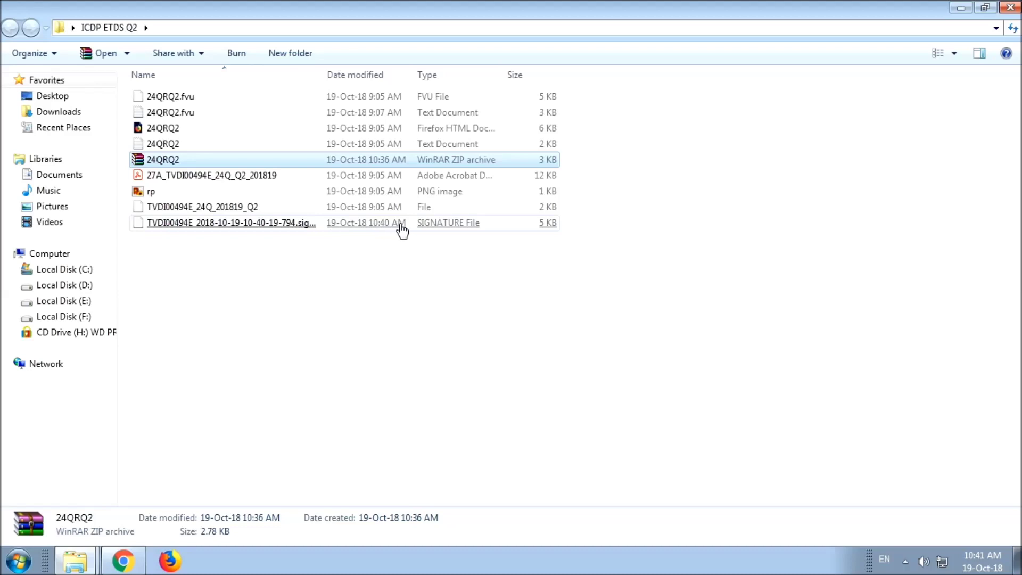
click(254, 229)
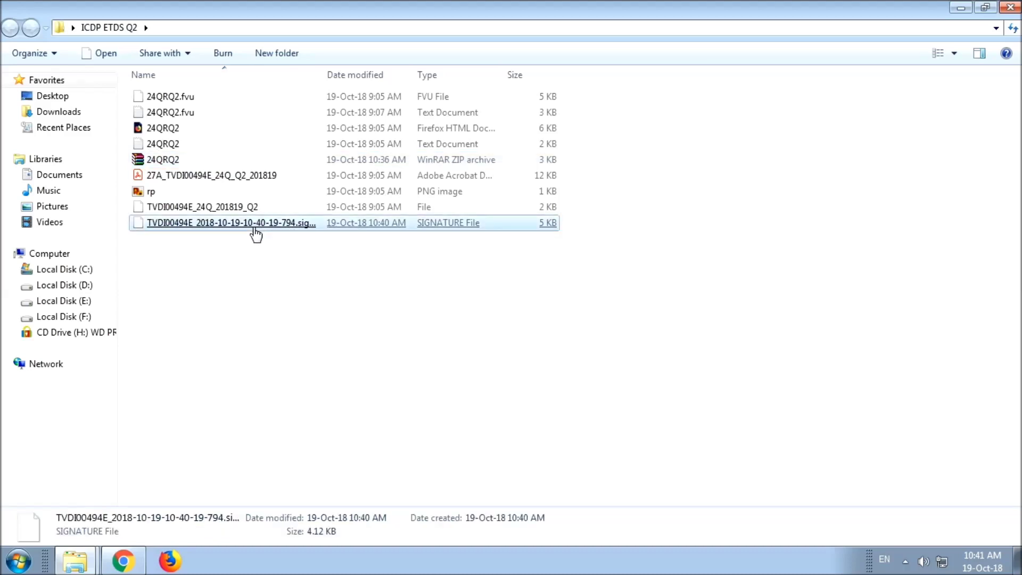
click(123, 561)
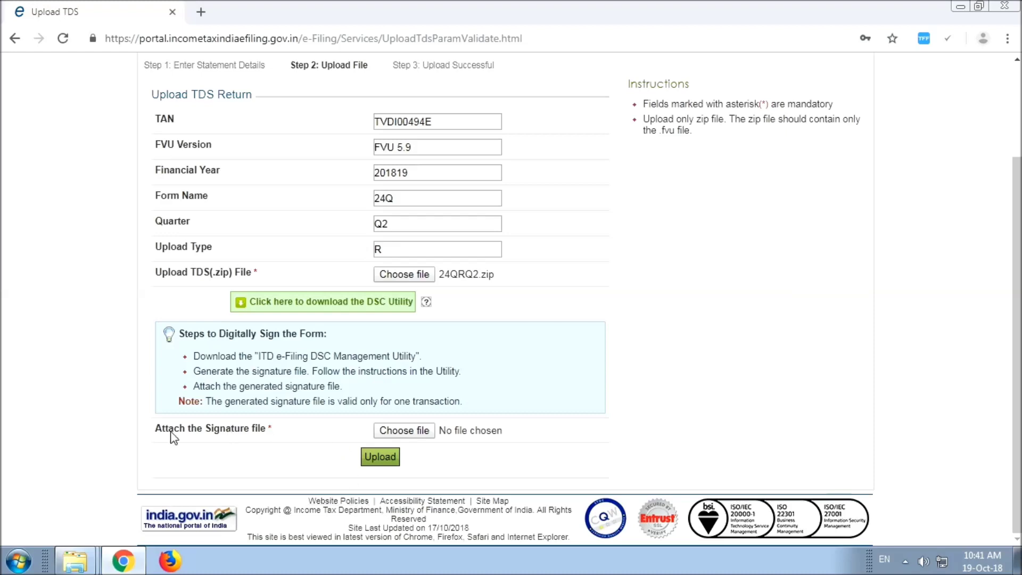
Step: Attach the generated .signature file and upload the signed 24Q Q2 return
click(402, 436)
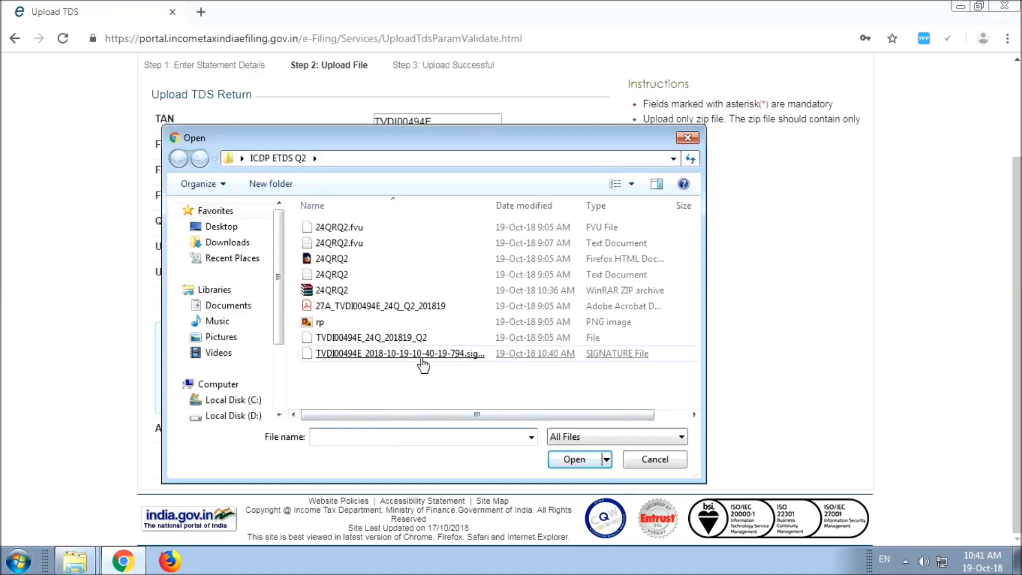
double_click(422, 362)
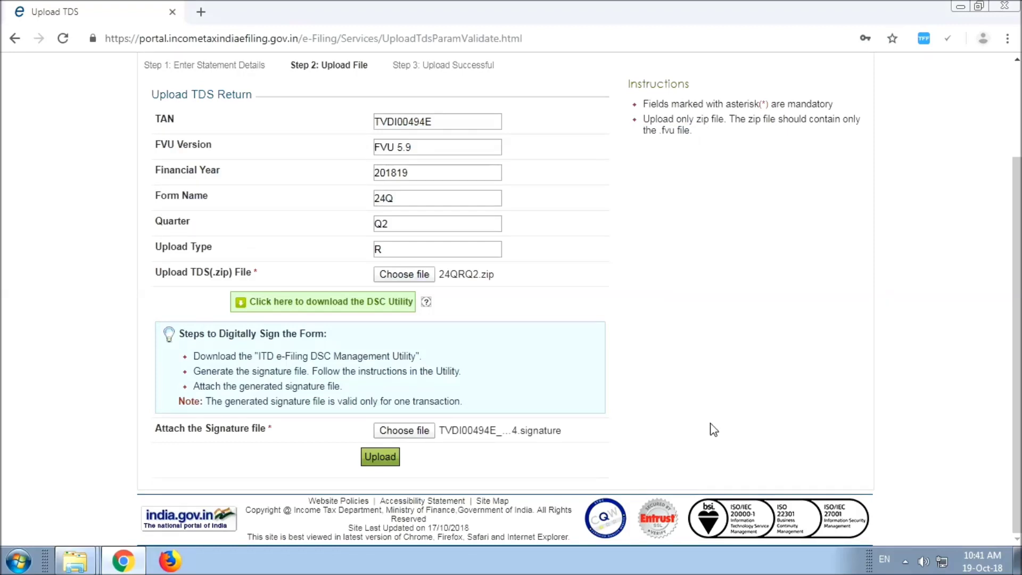
click(372, 461)
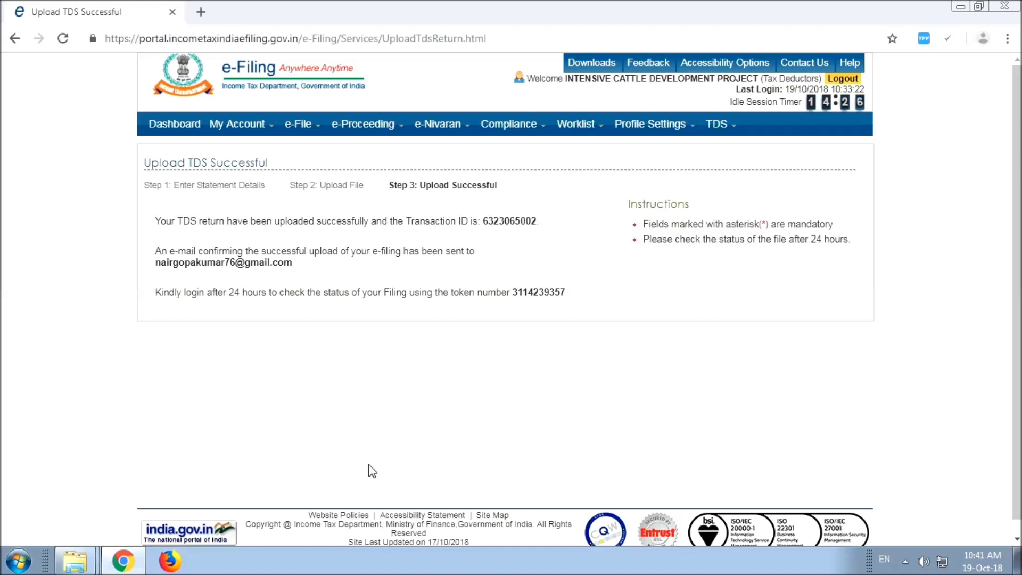
Step: Request View Filed TDS details for 2018-19, Form 24Q, Quarter Q2, Regular upload
mouse_move(717, 128)
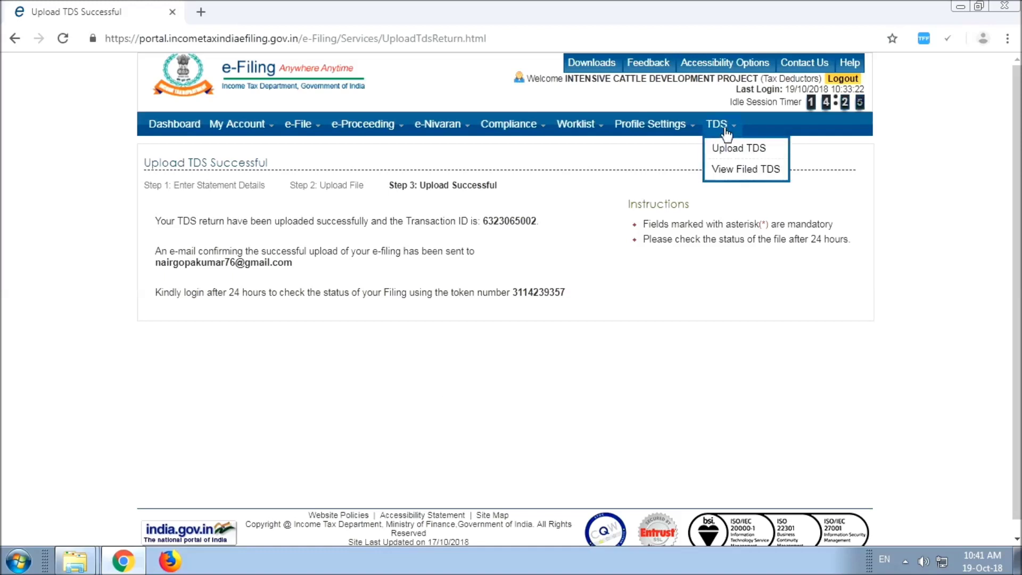
click(736, 170)
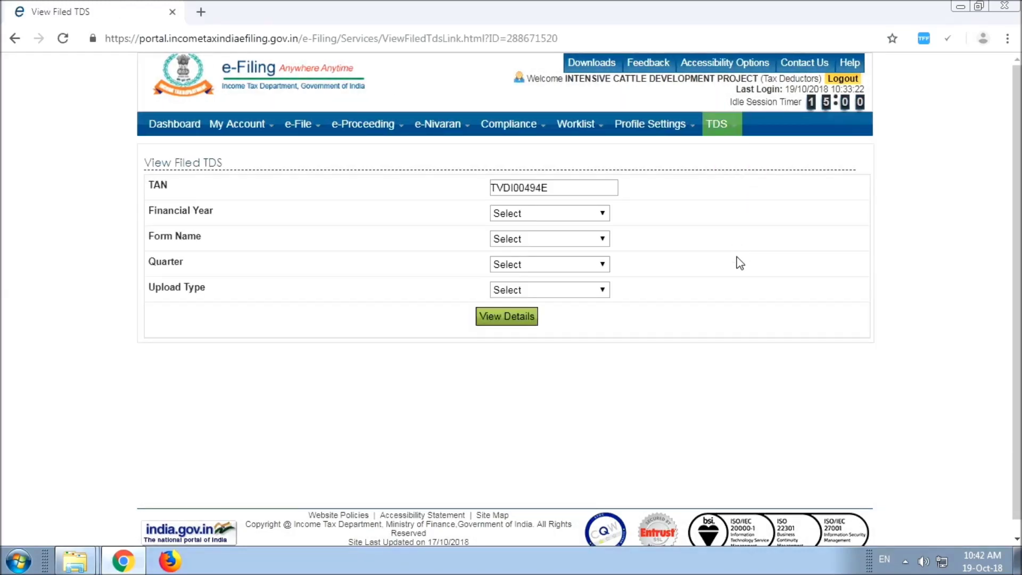
click(506, 215)
click(517, 239)
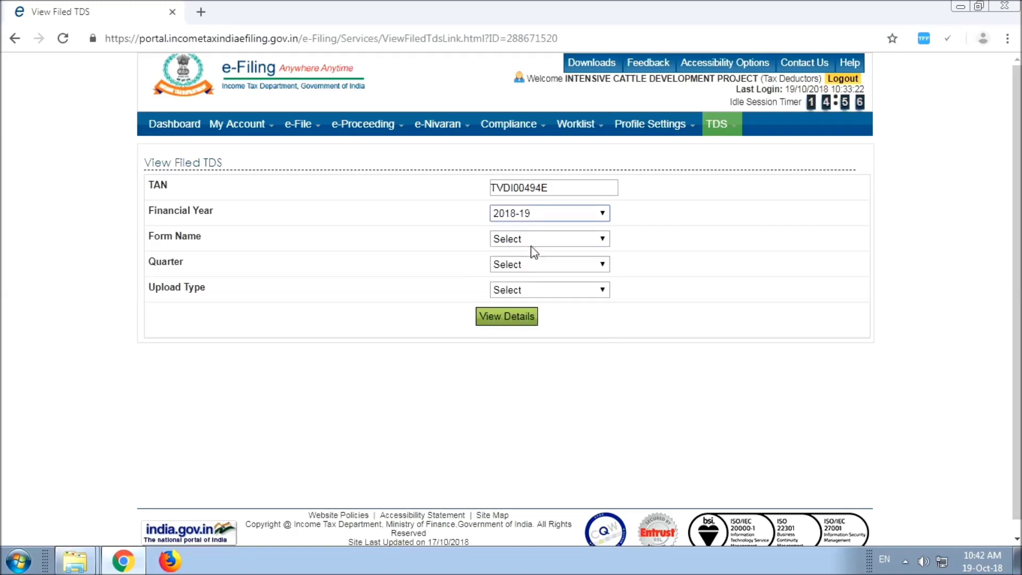
click(571, 240)
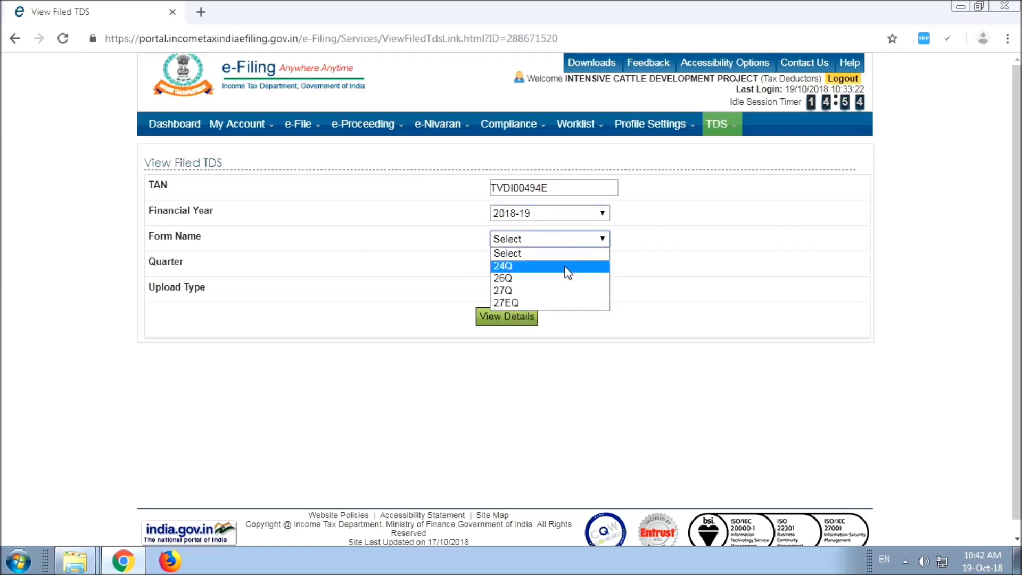
click(566, 268)
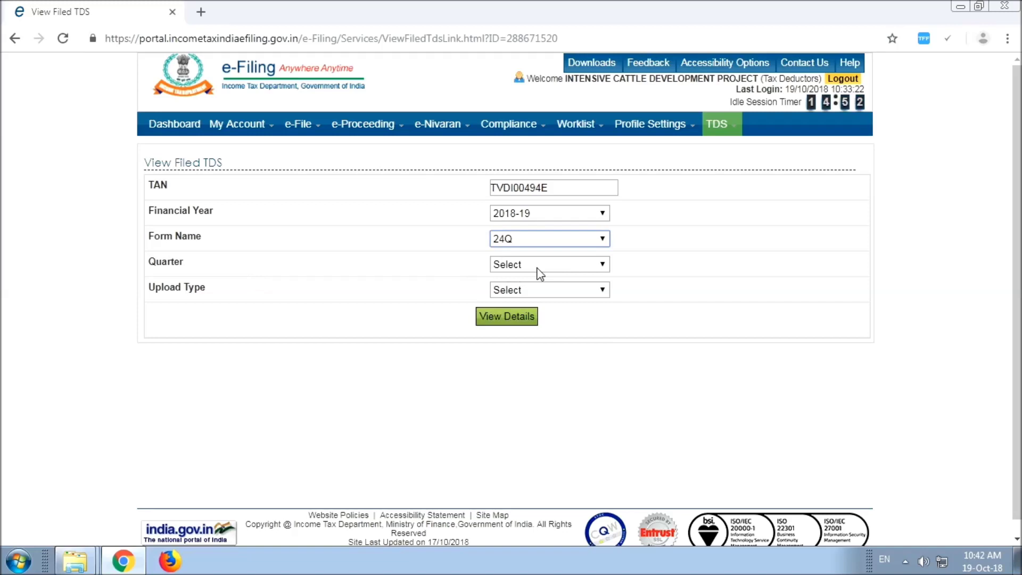
click(538, 266)
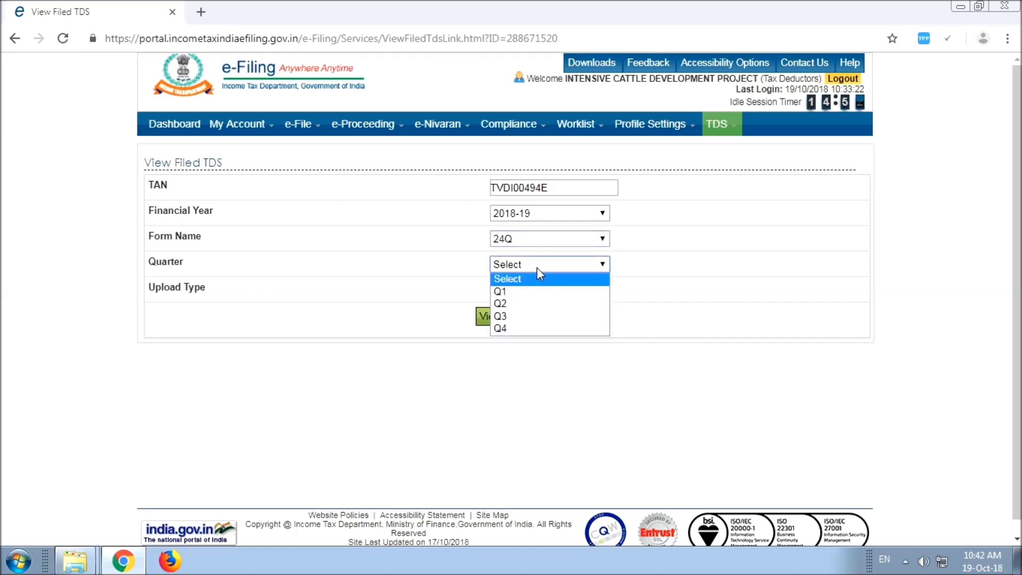
click(532, 304)
click(576, 289)
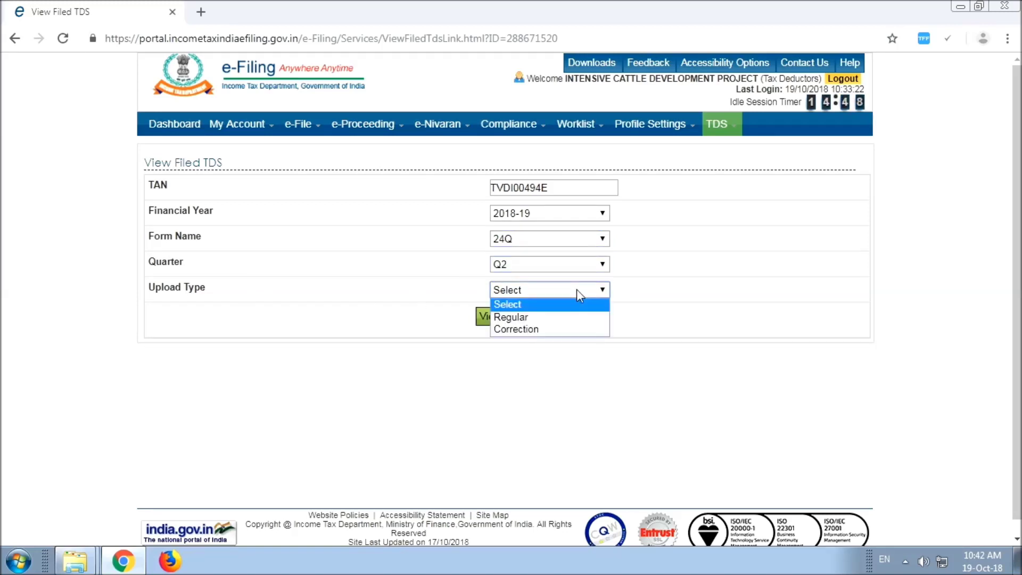
click(567, 317)
click(507, 319)
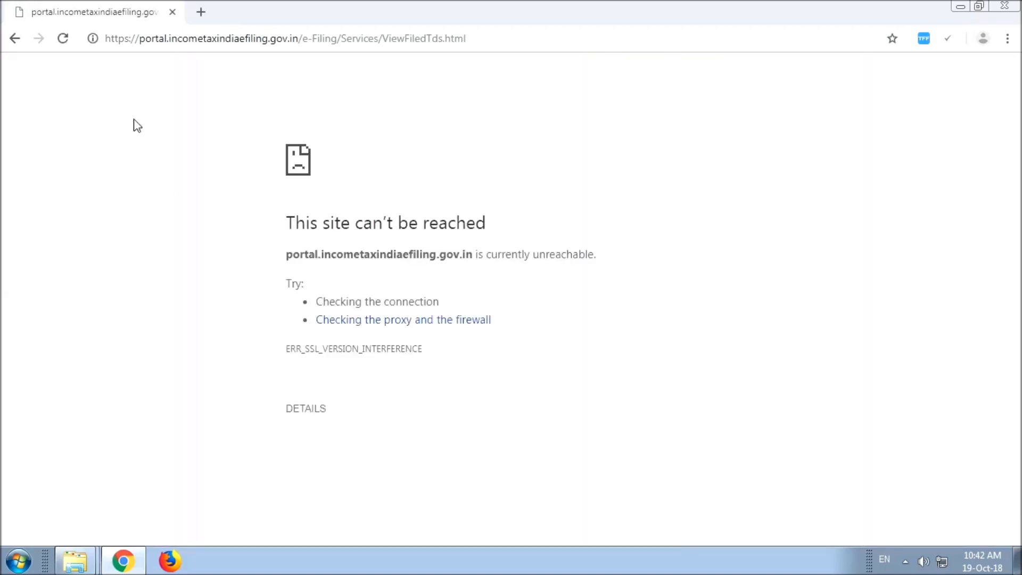
Step: Reload the page, go to login, and replace the user ID with the deductor's TAN
click(63, 39)
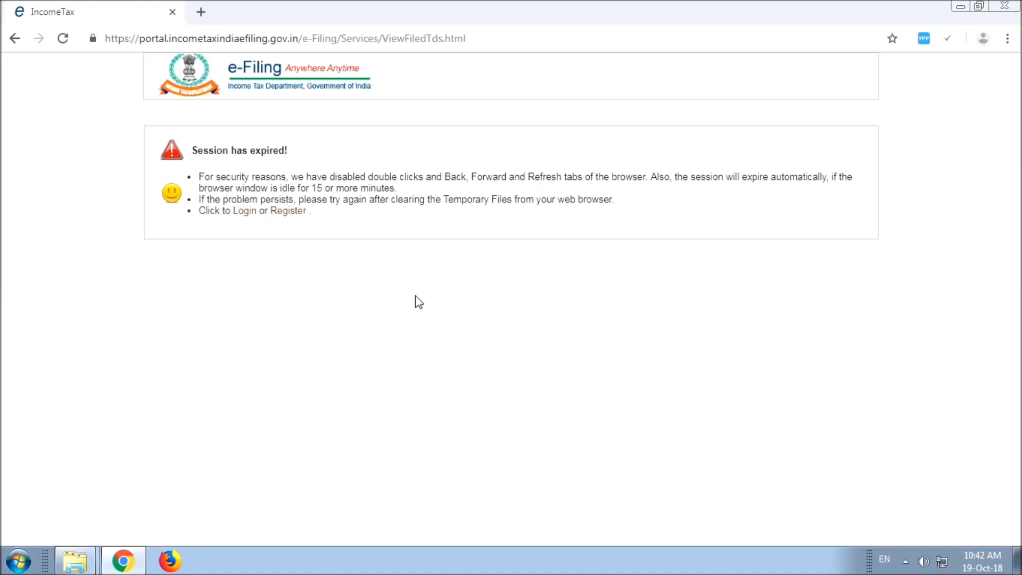
click(244, 211)
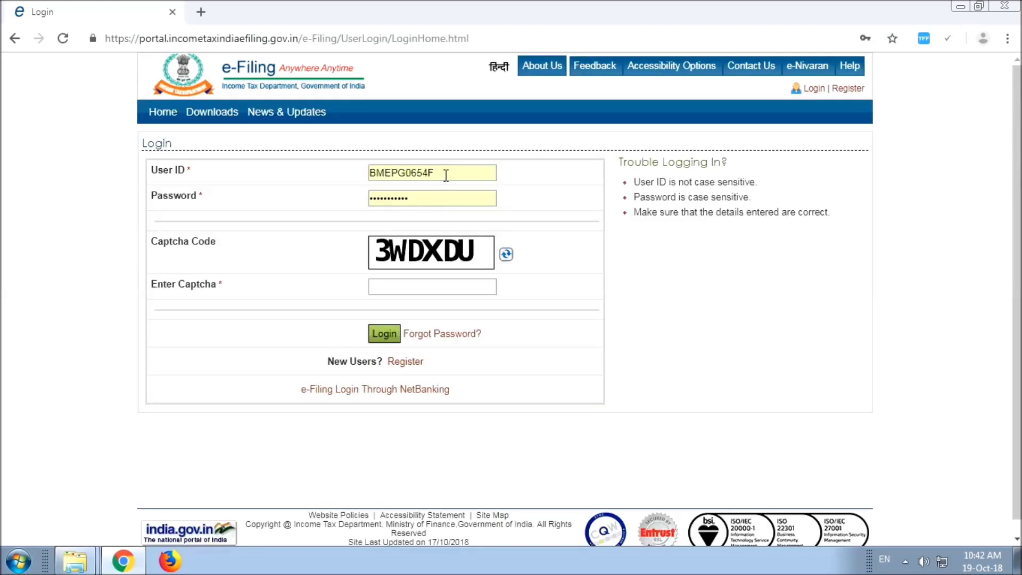
double_click(445, 174)
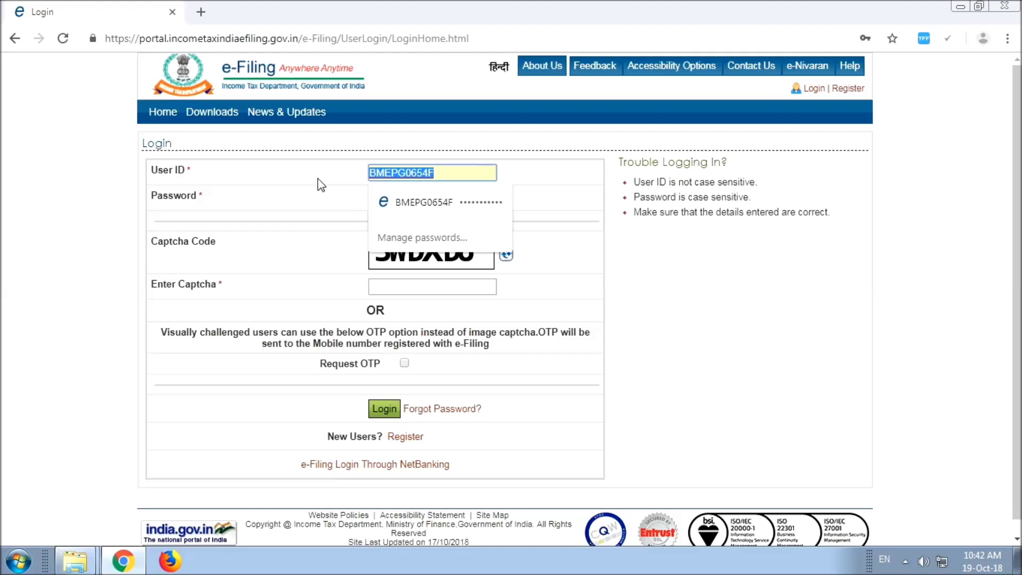
text(tvdi)
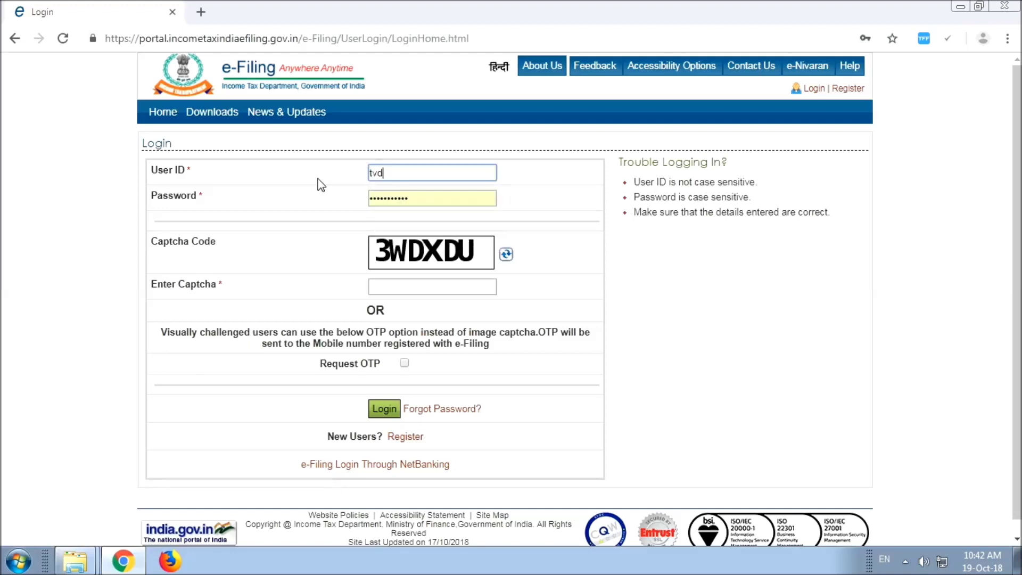
key(BackSpace)
key(BackSpace)
key(BackSpace)
key(BackSpace)
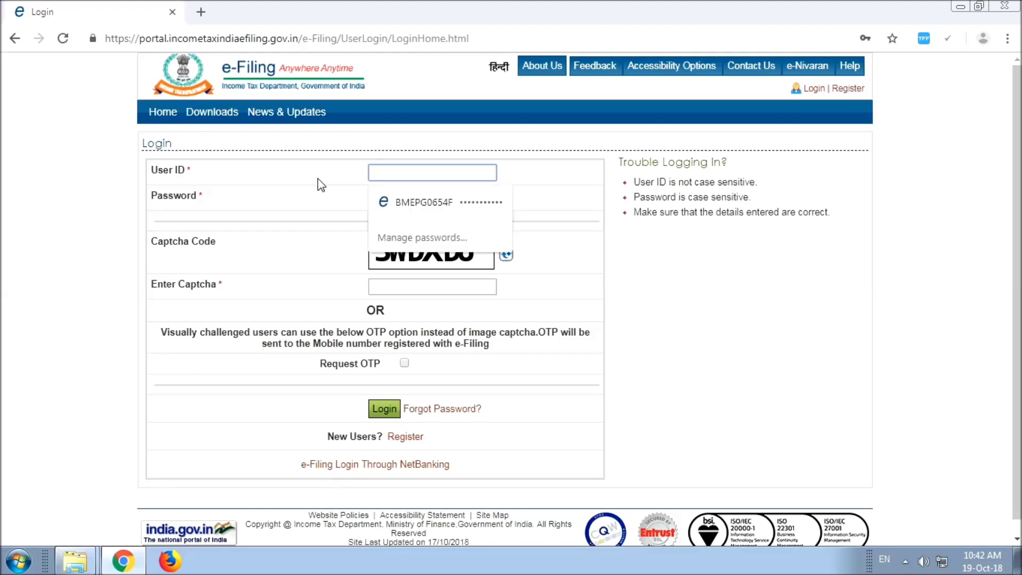
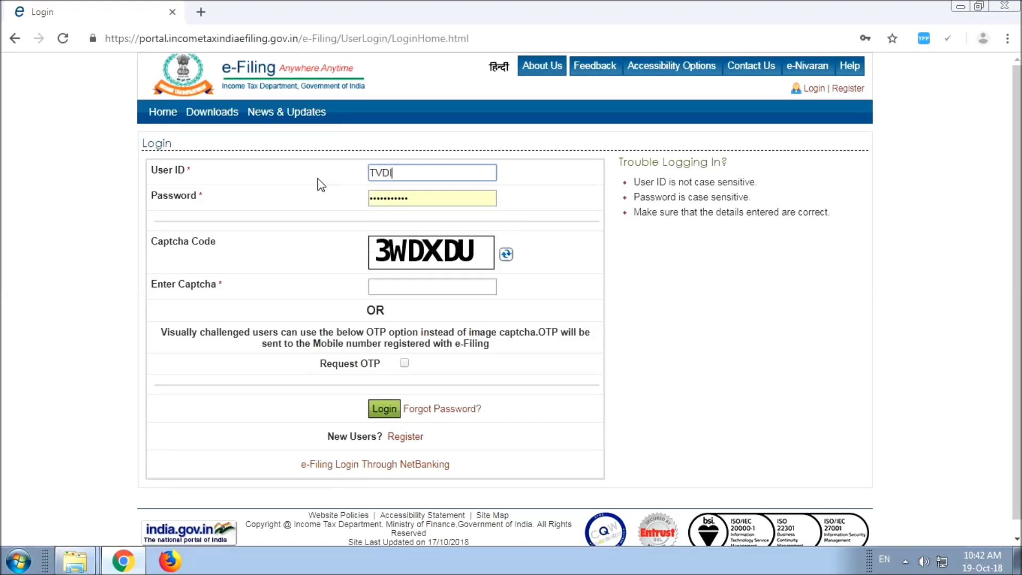
Step: Enter the account password and the captcha, then log in
key(Tab)
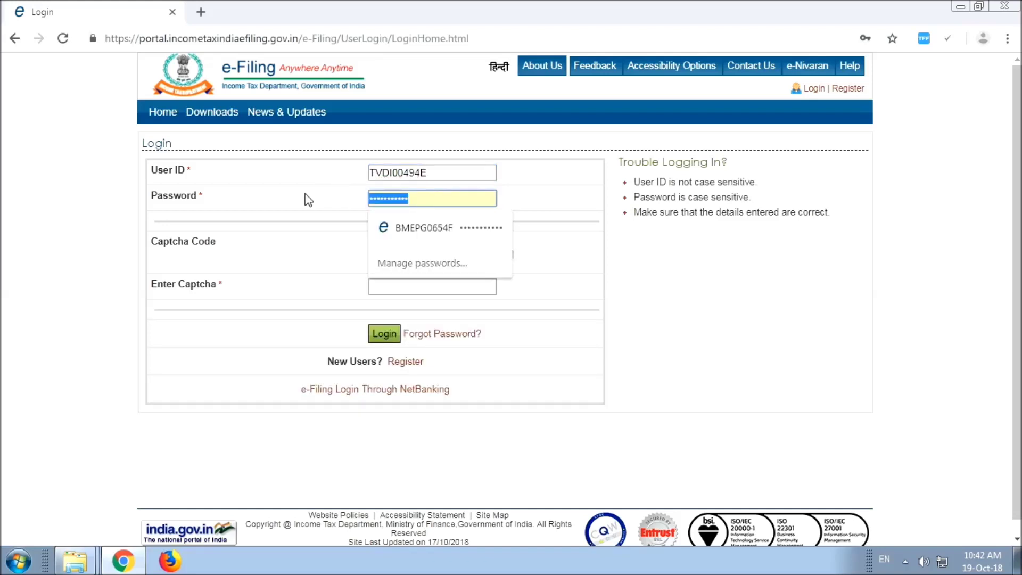
key(alt+shift)
text(•)
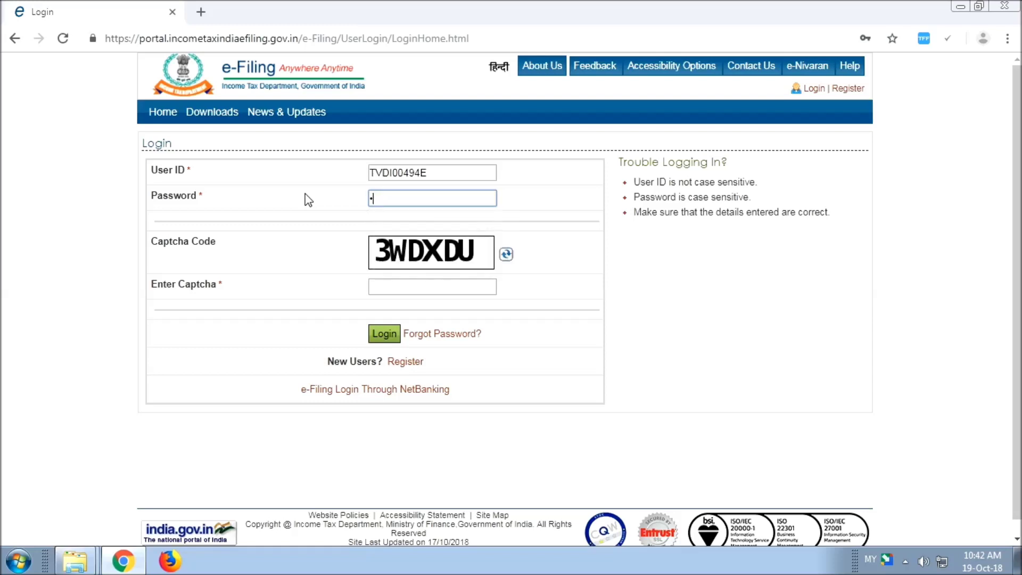
key(alt+shift)
text(•••••••)
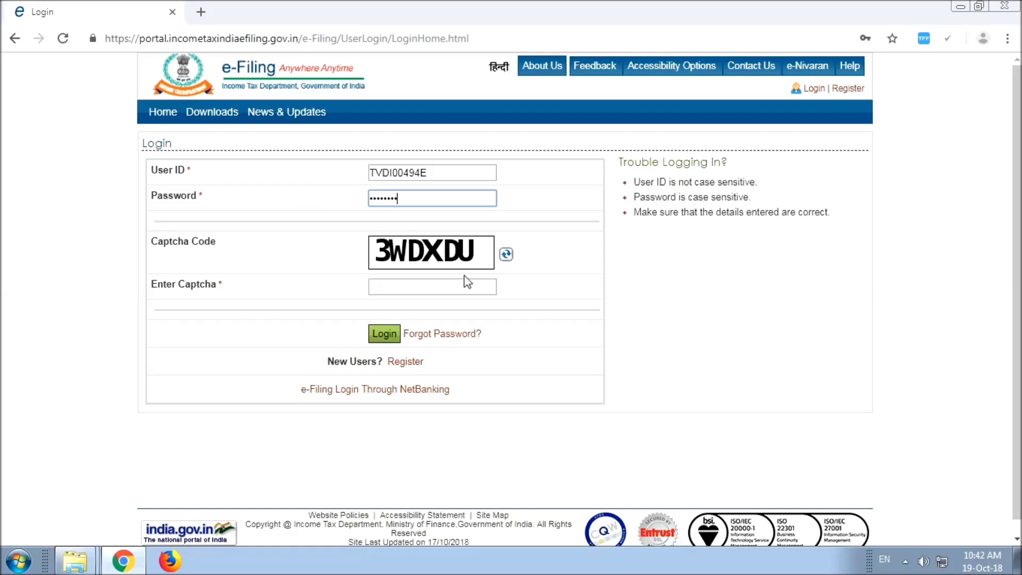
text(•••)
click(409, 286)
text(3W)
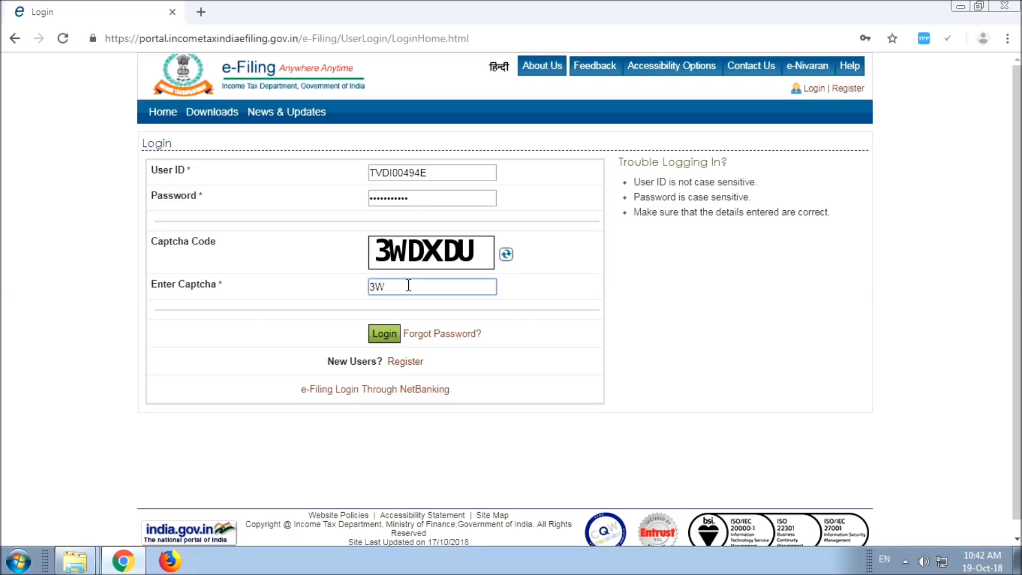
text(DXDU)
click(378, 333)
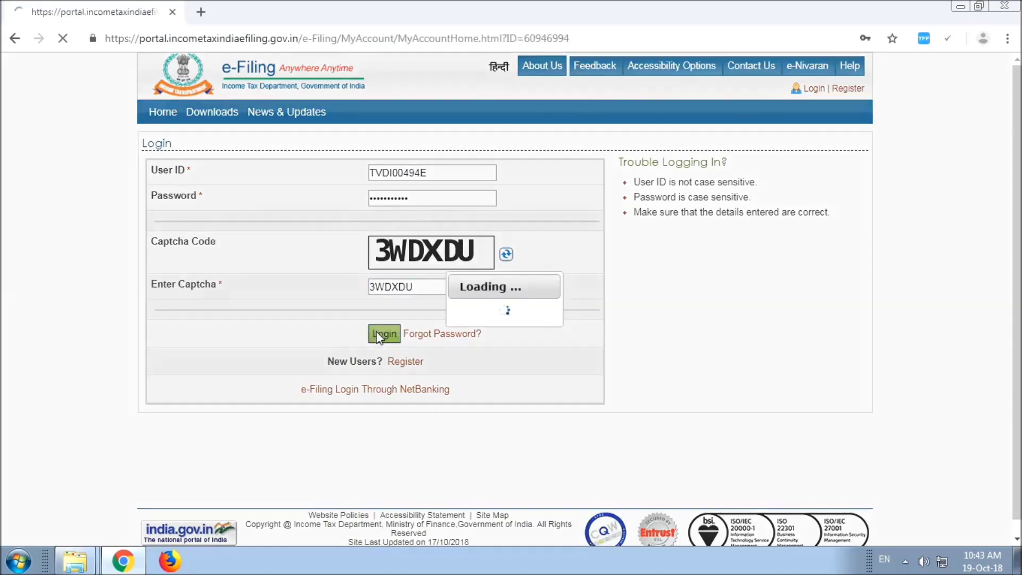
Step: List filed 2018-19 Form 24Q Q2 Regular statements, showing the 19/10/2018 filing as Accepted
mouse_move(716, 125)
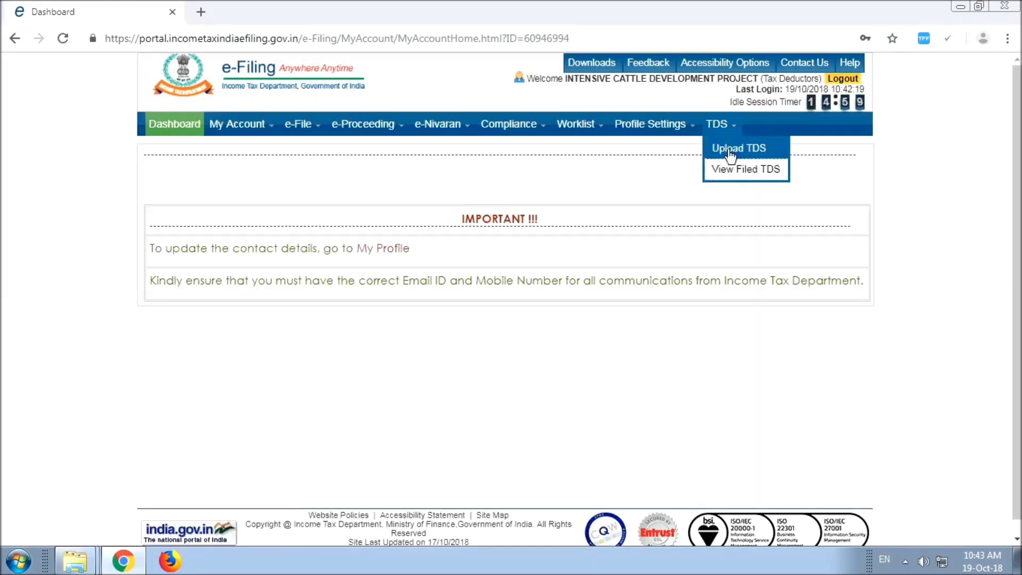
click(730, 172)
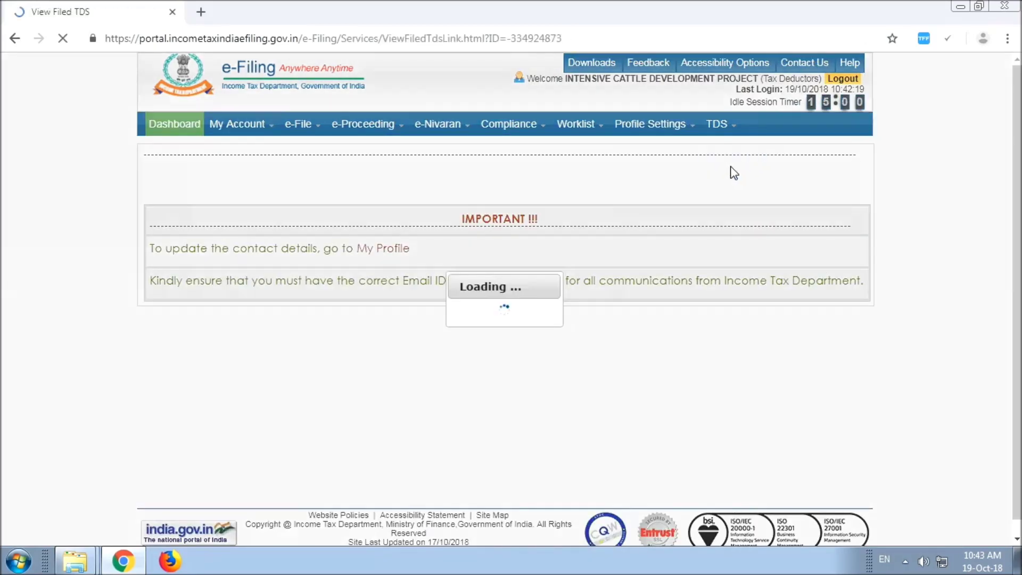
click(549, 215)
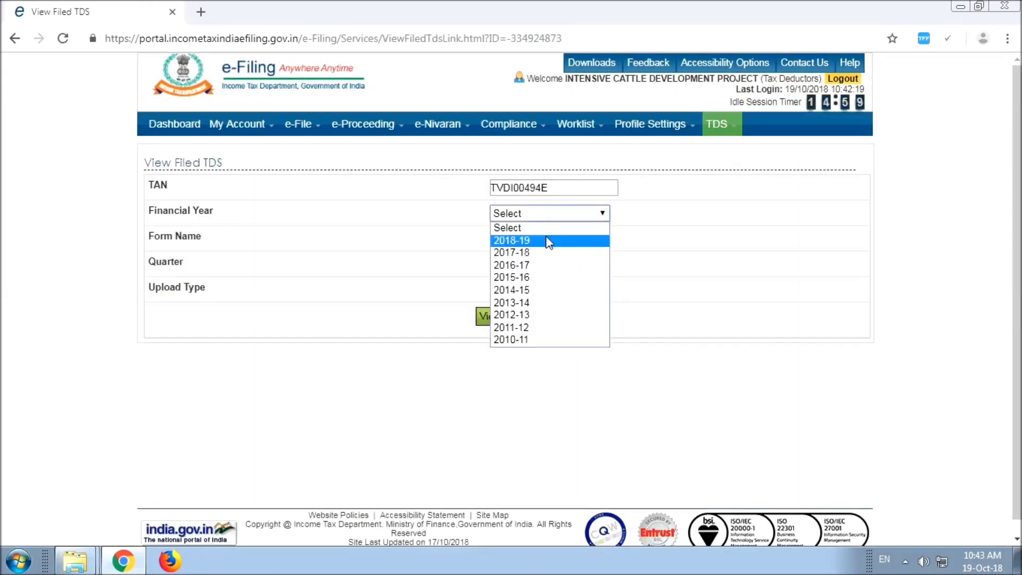
click(548, 237)
click(548, 239)
click(548, 265)
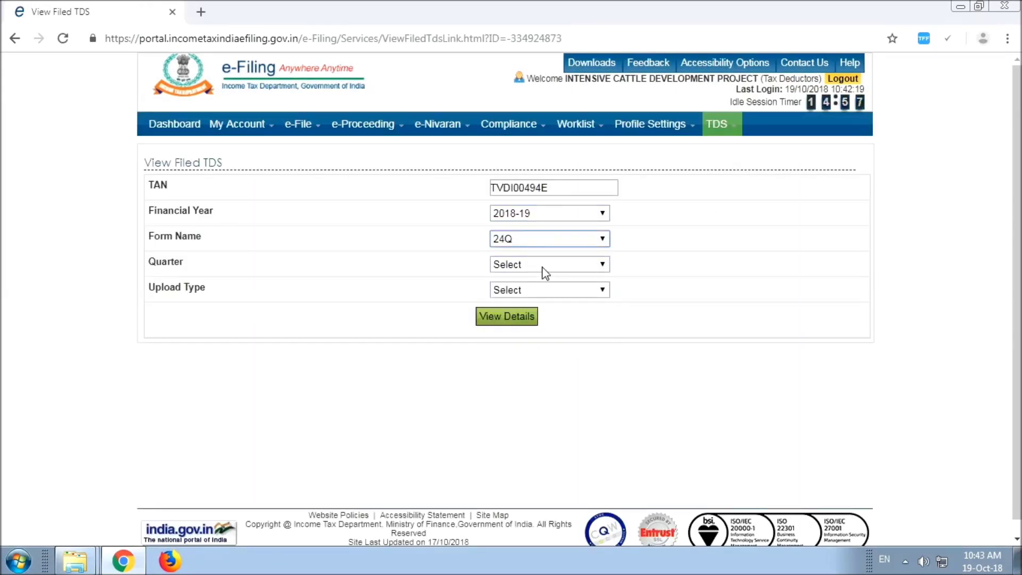
click(542, 265)
click(540, 303)
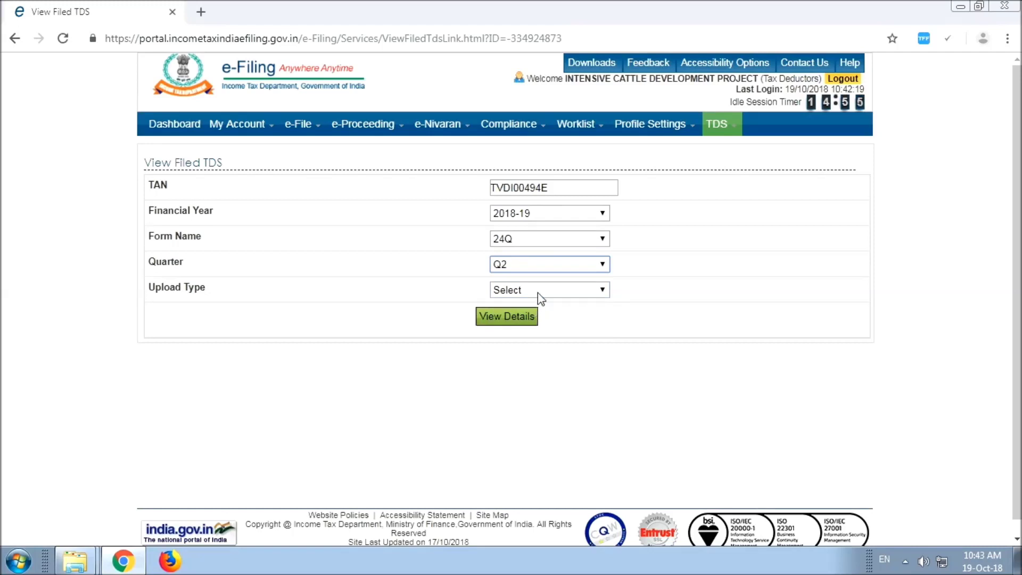
click(540, 290)
click(538, 318)
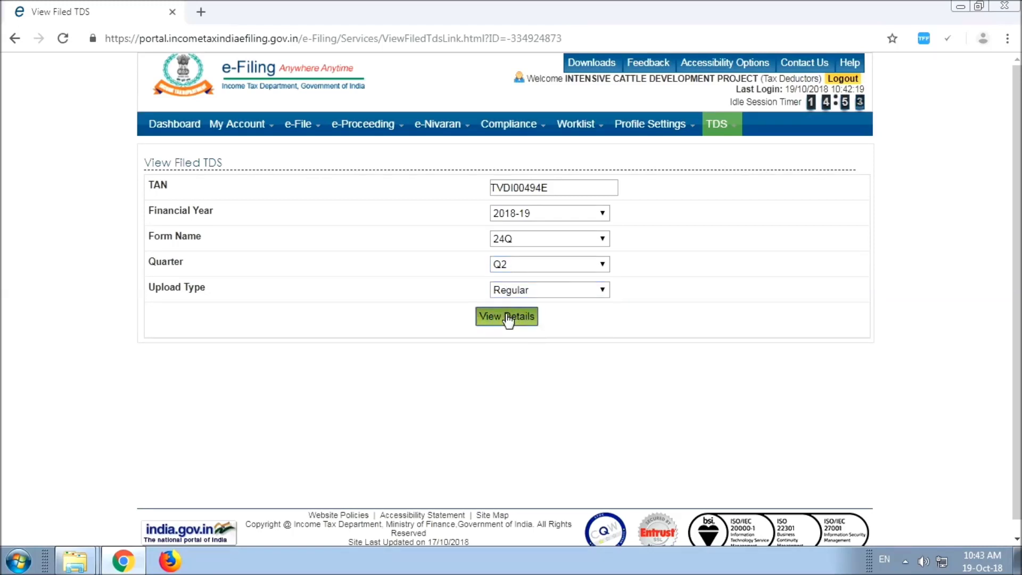
click(513, 318)
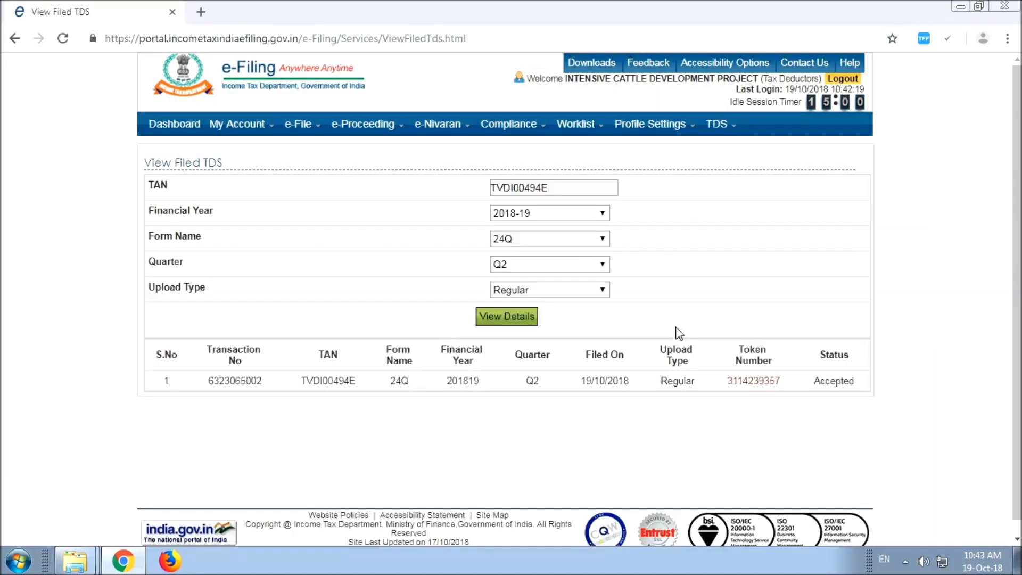
scroll(710, 418, down, 1)
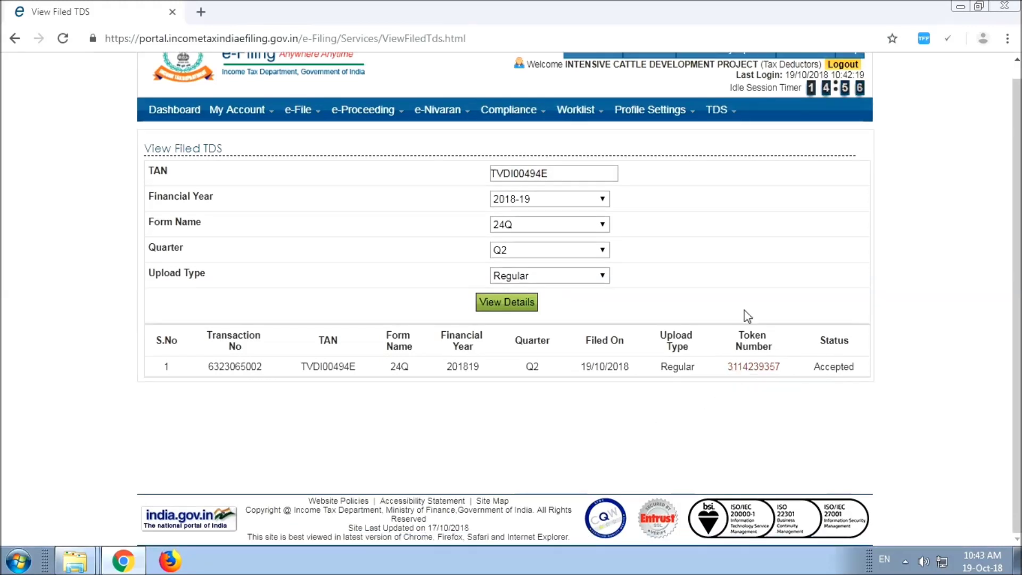
Step: Open the accepted statement's acknowledgement details from its Token Number, review them, and close
click(738, 368)
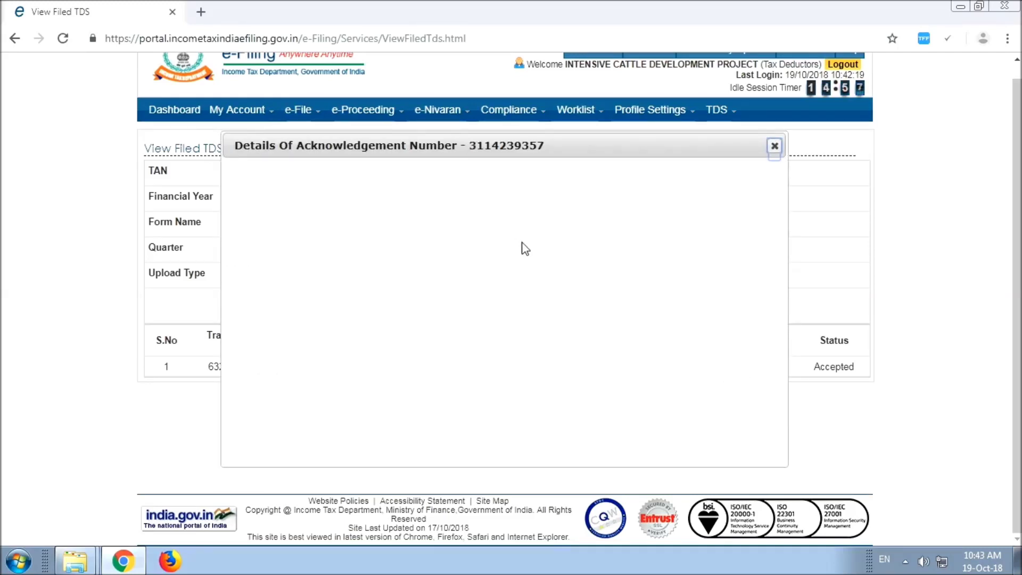
scroll(538, 292, up, 1)
scroll(642, 213, down, 1)
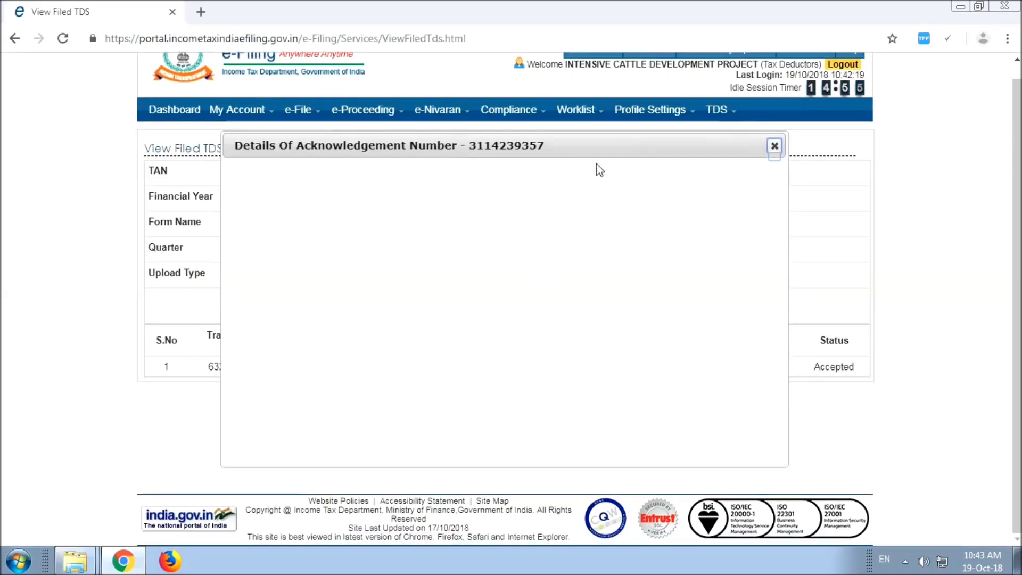
click(775, 145)
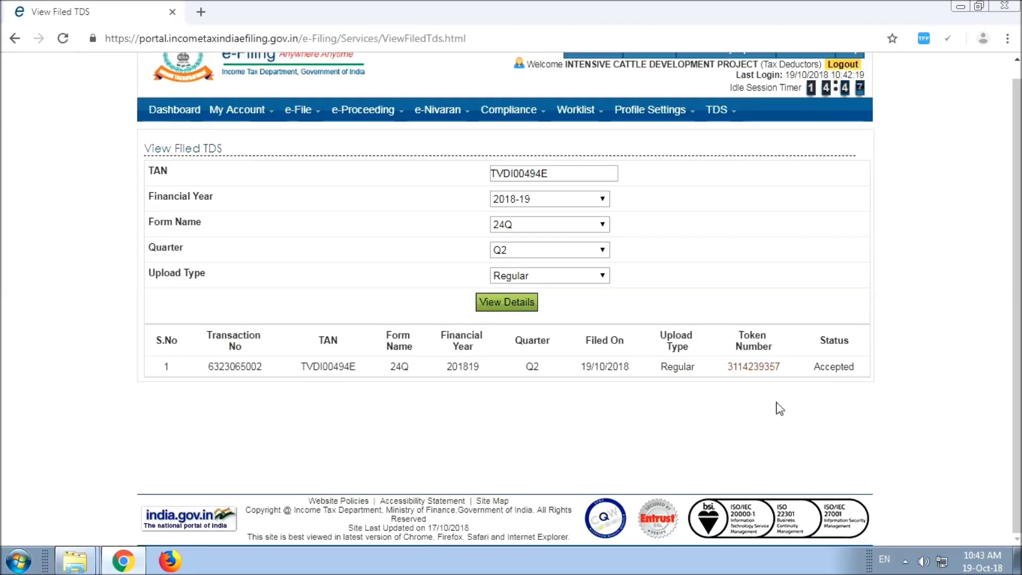
scroll(745, 376, up, 1)
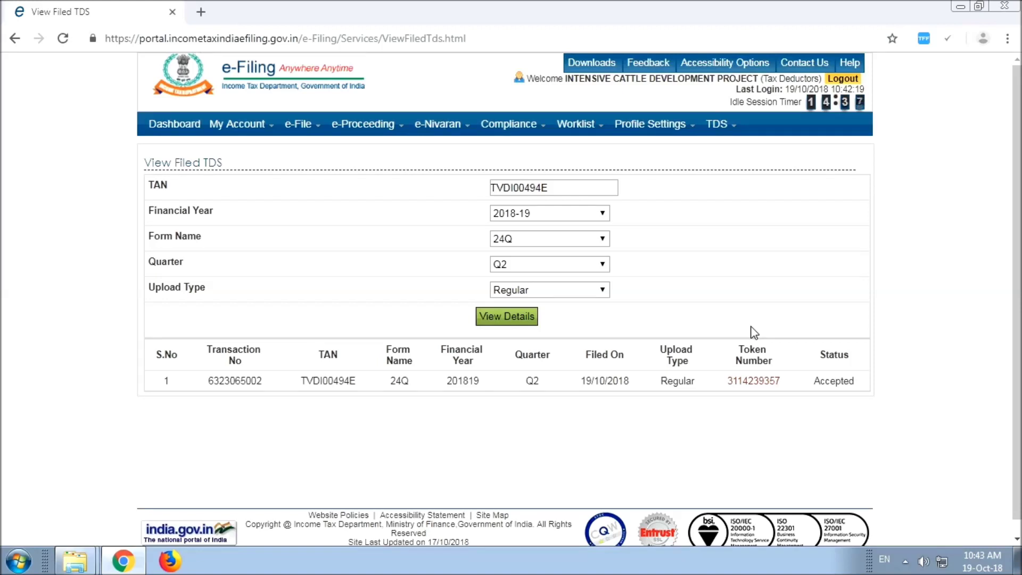
Step: Reopen the acknowledgement details and download the password-protected provisional receipt
click(905, 562)
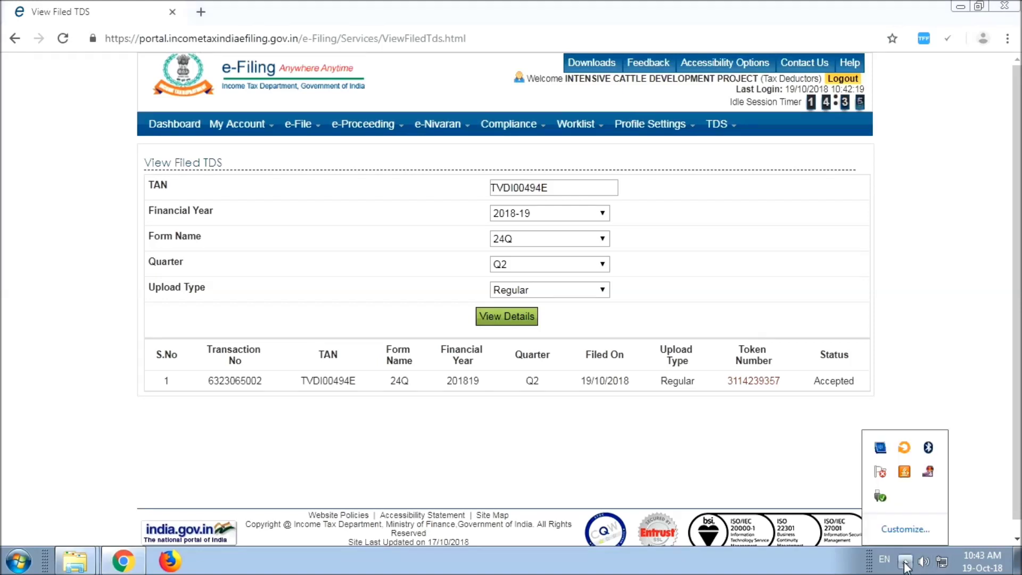
right_click(929, 472)
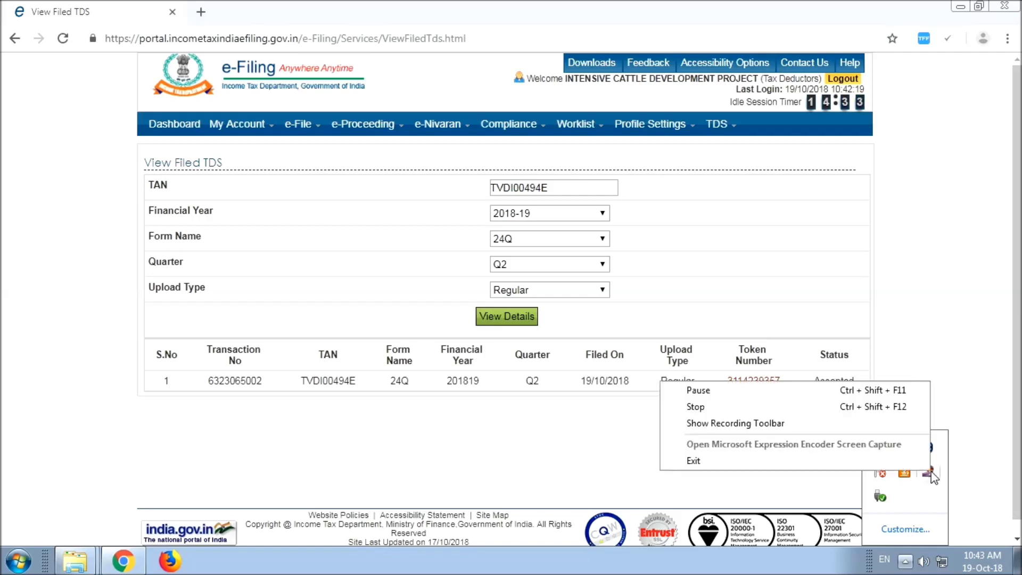
click(773, 395)
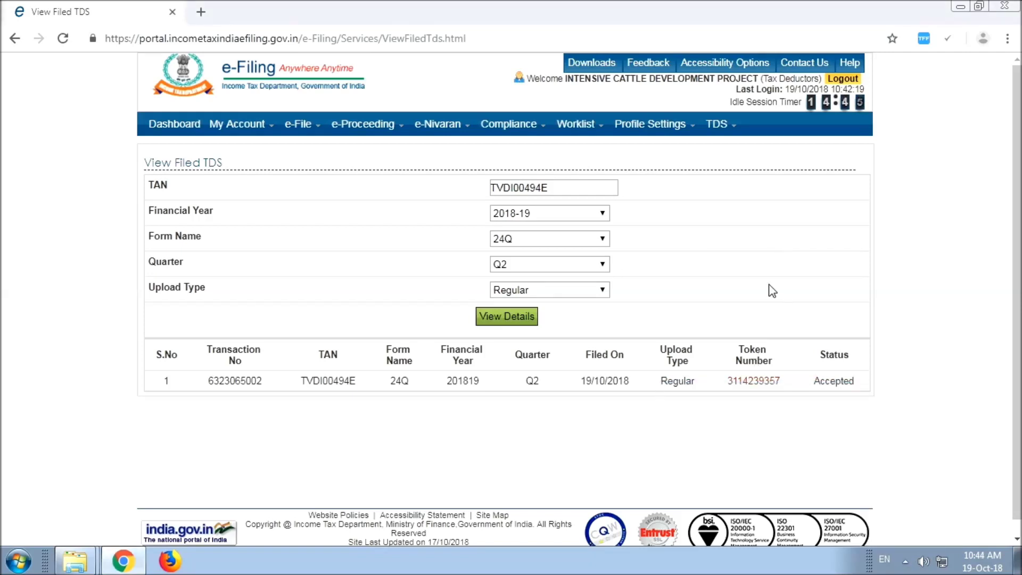
click(754, 381)
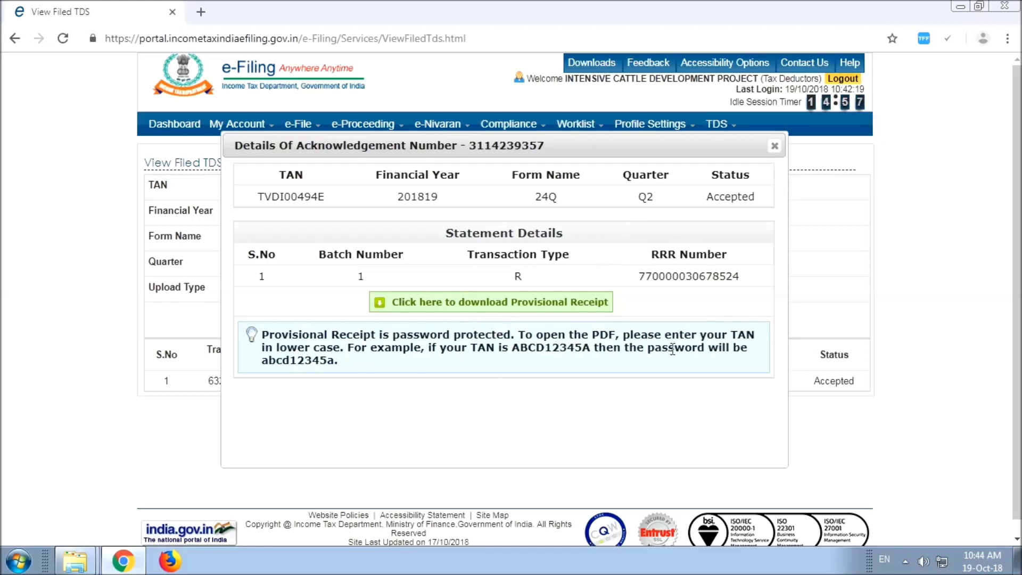
click(515, 312)
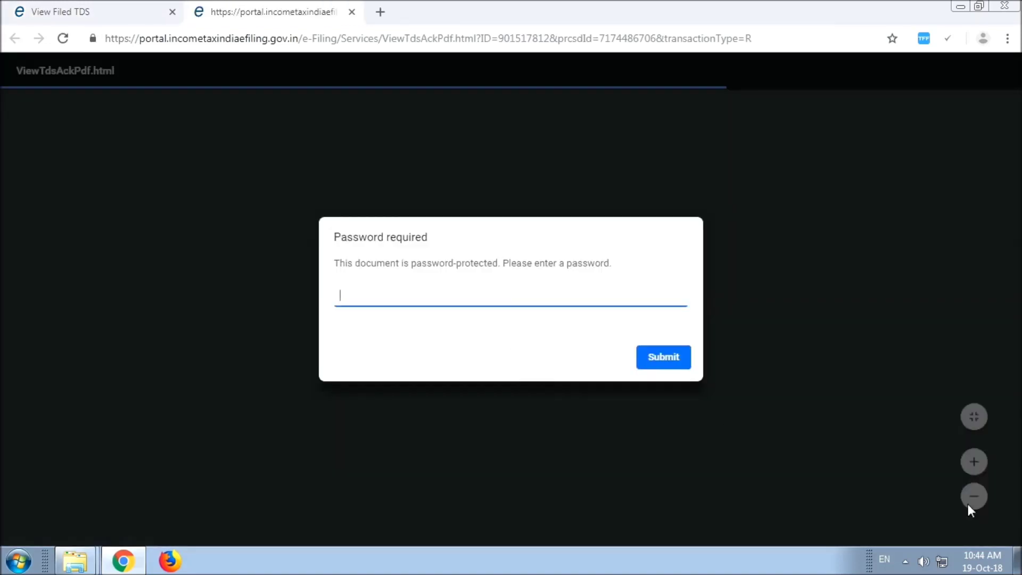
Step: Unlock the provisional receipt PDF by submitting the TAN in lower case as password
click(906, 562)
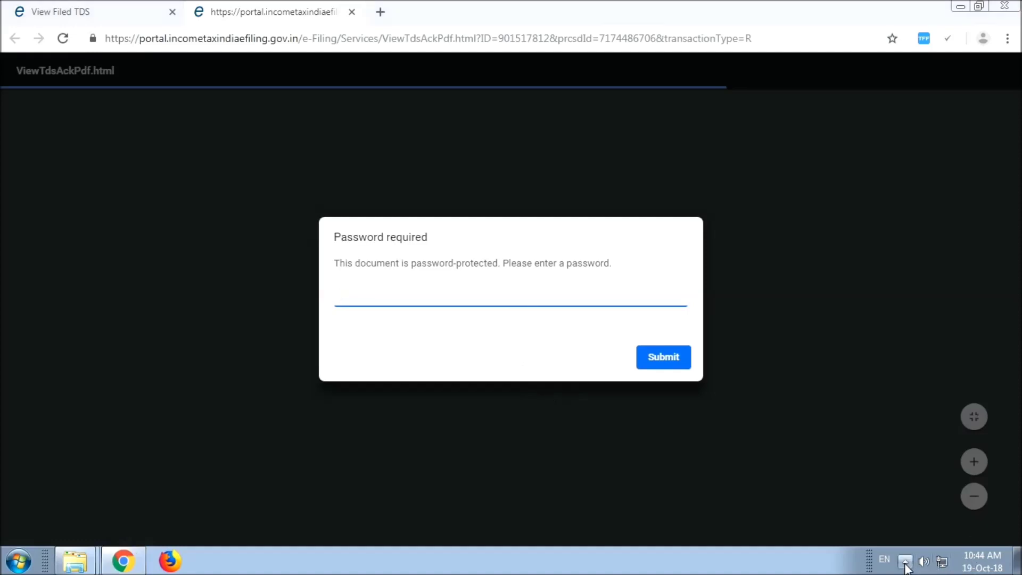
right_click(927, 475)
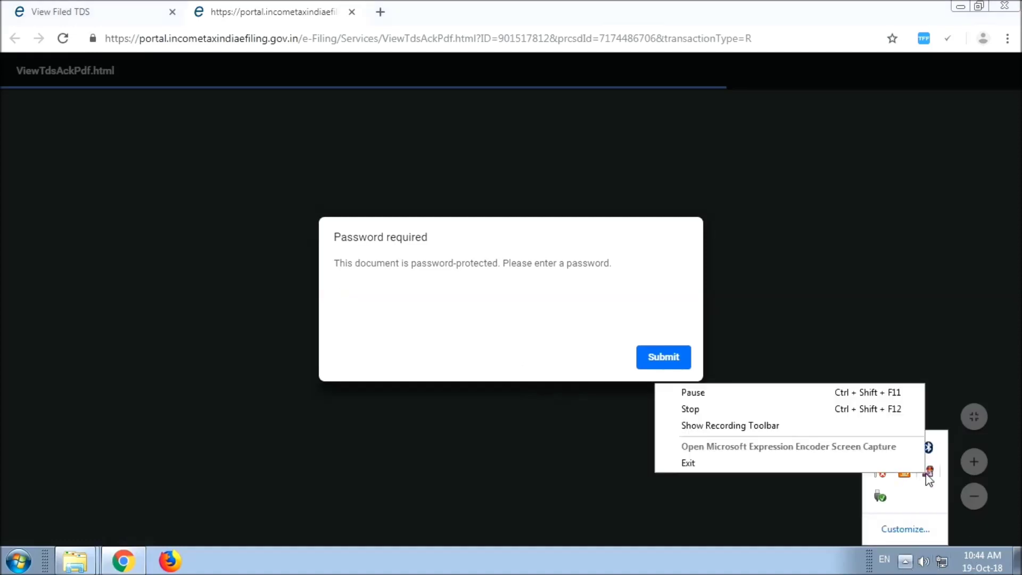
click(764, 395)
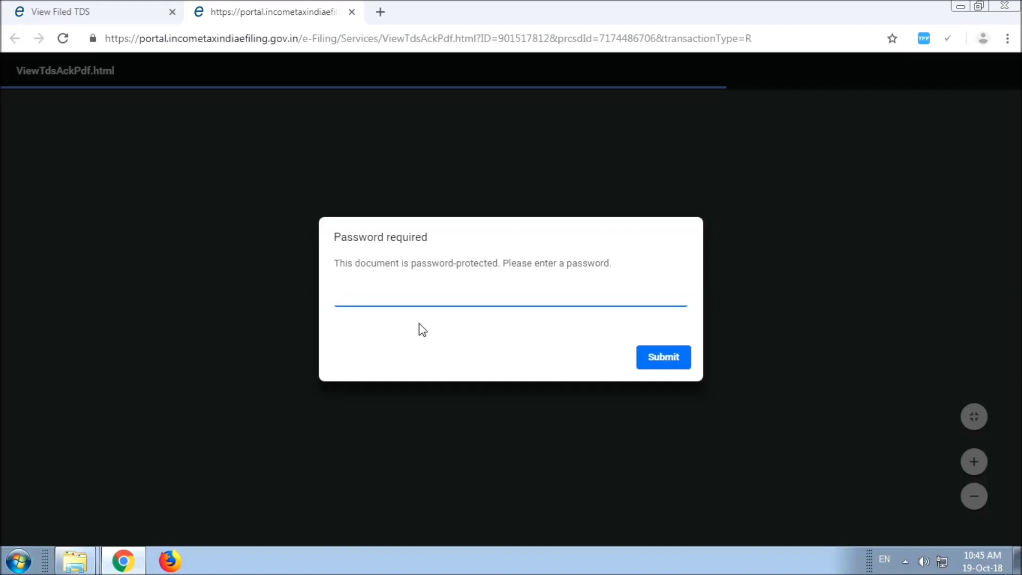
text(**********)
click(658, 365)
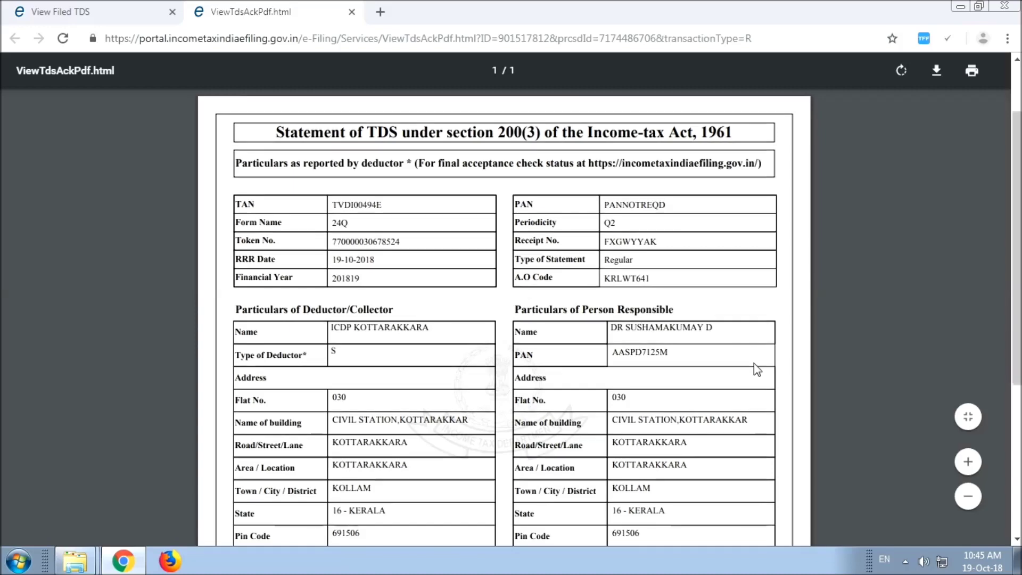
scroll(753, 363, down, 5)
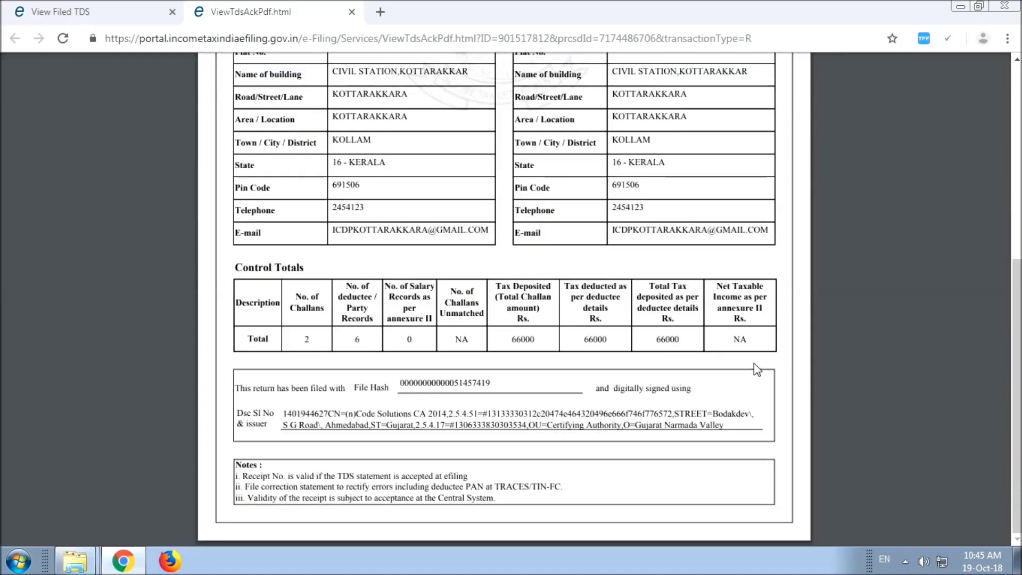
scroll(753, 363, up, 5)
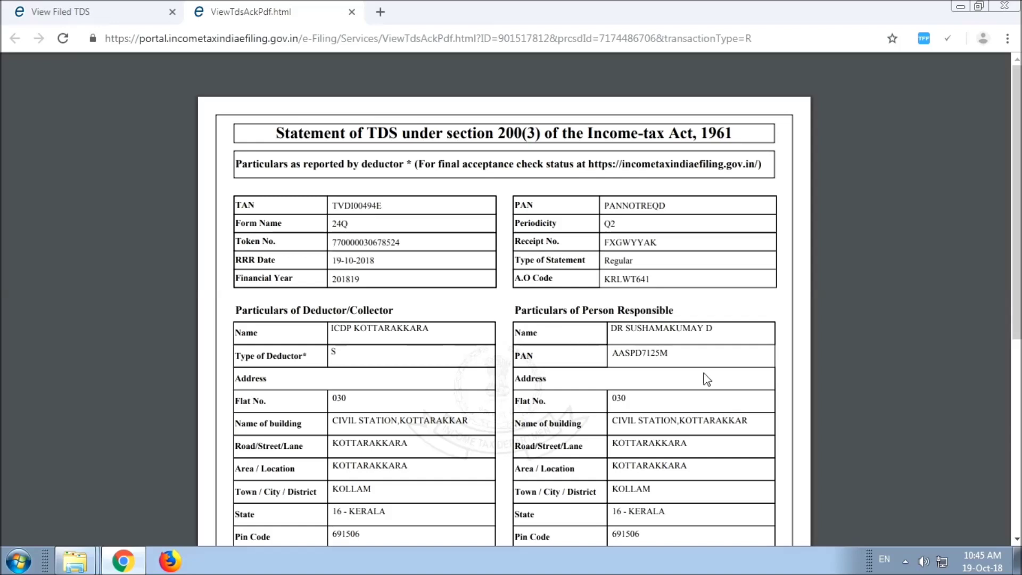
scroll(759, 368, down, 5)
scroll(750, 381, down, 1)
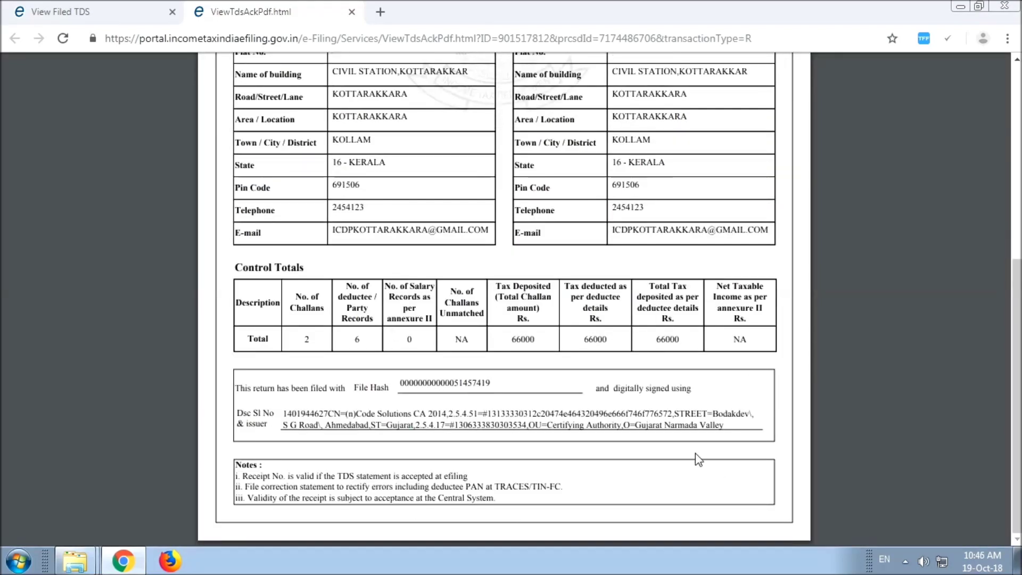
scroll(695, 452, up, 3)
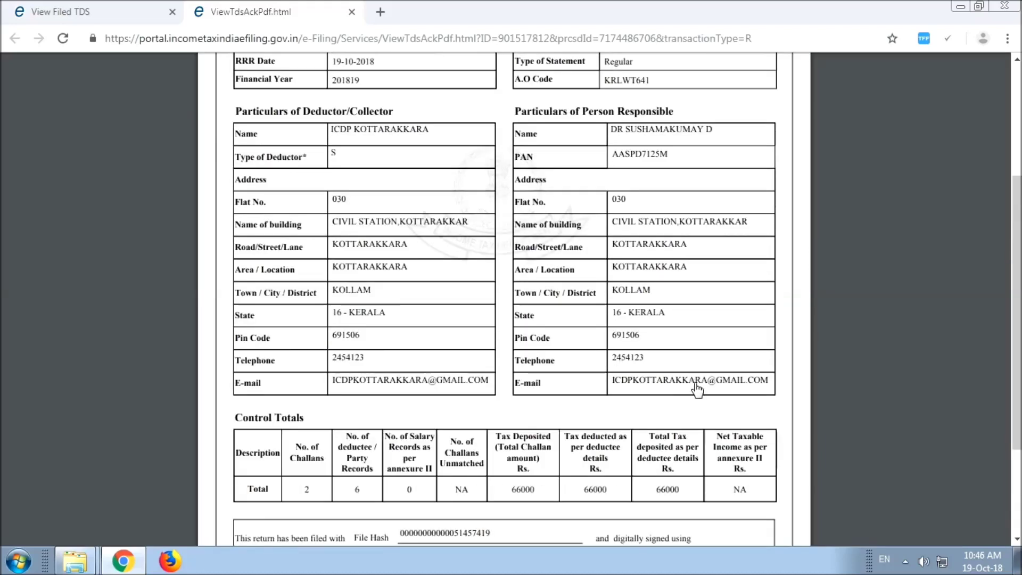
scroll(697, 390, up, 3)
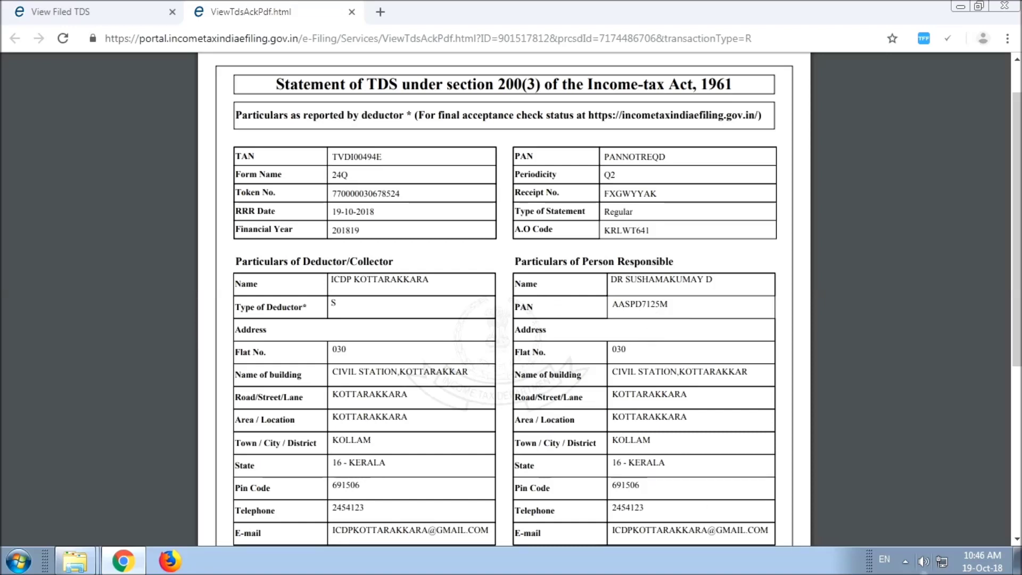
click(906, 562)
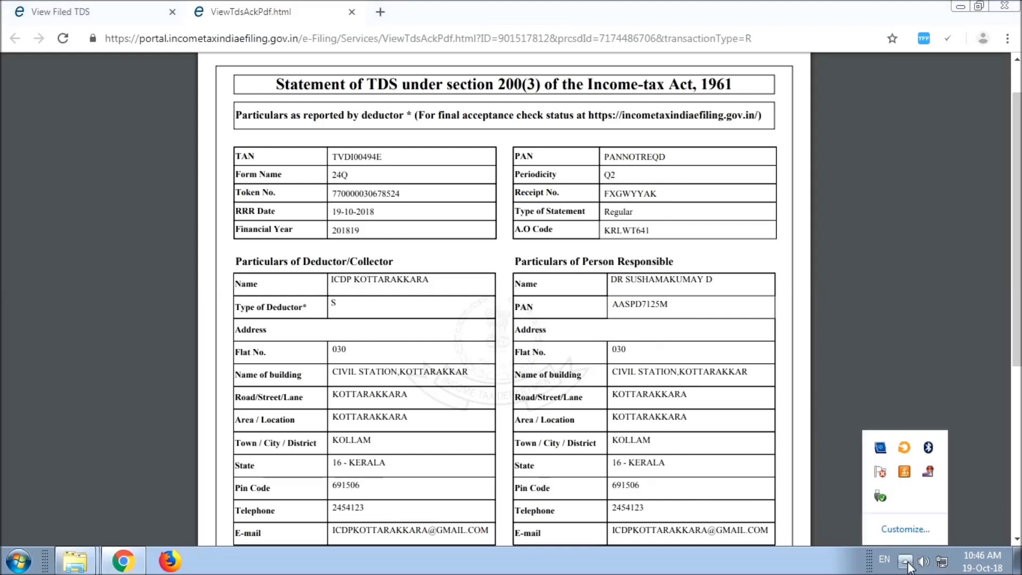
right_click(930, 475)
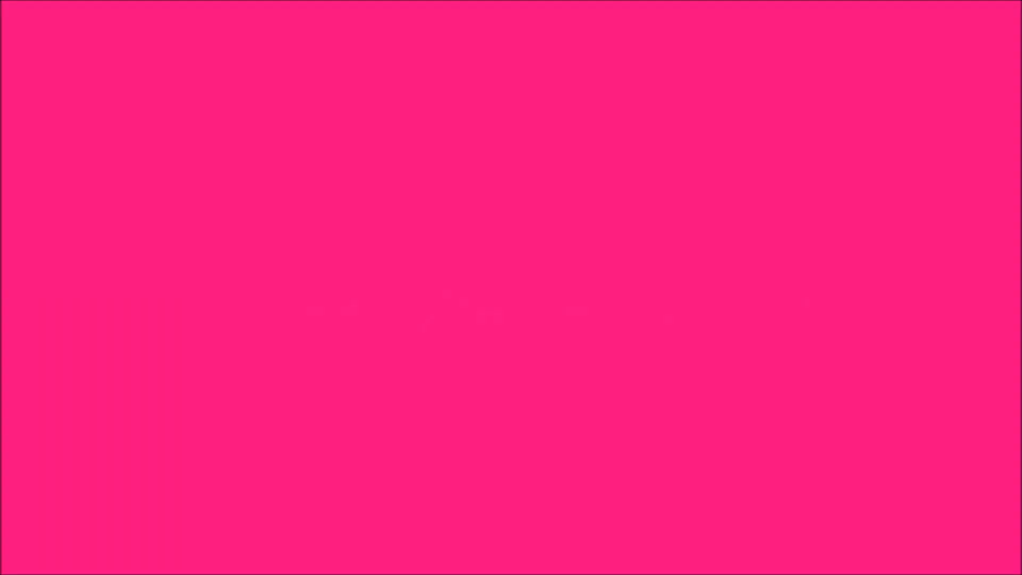